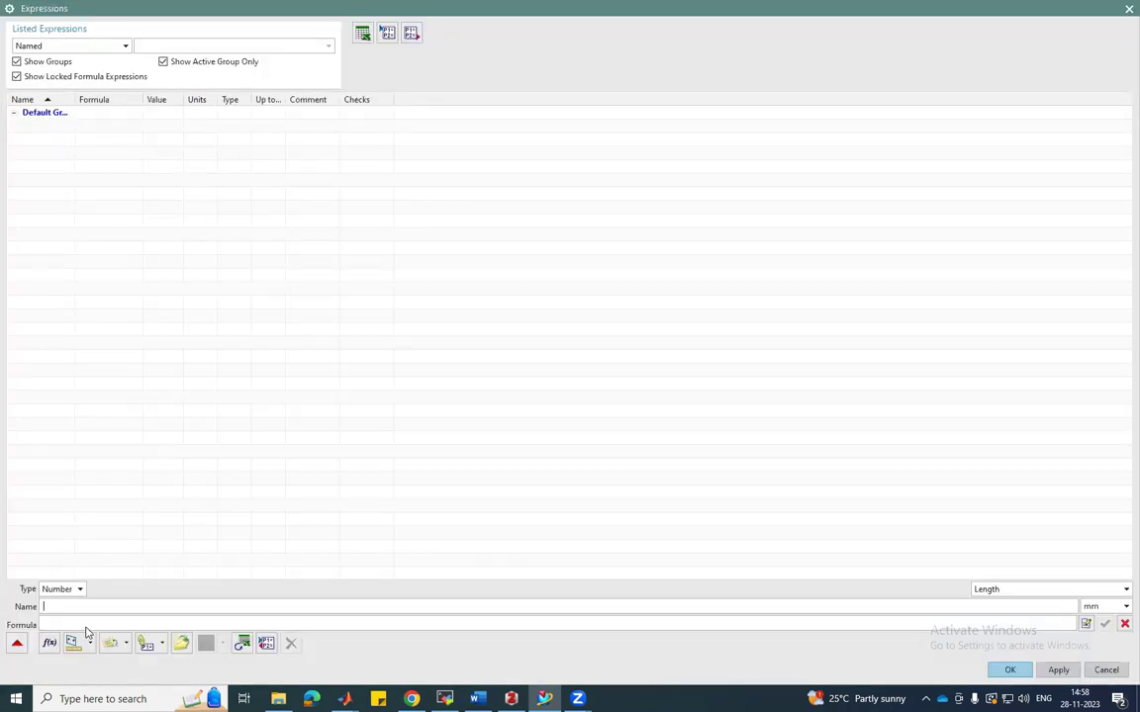
Create the length expressions a = 4 mm and b = 2.5 mm
click(74, 607)
text(a)
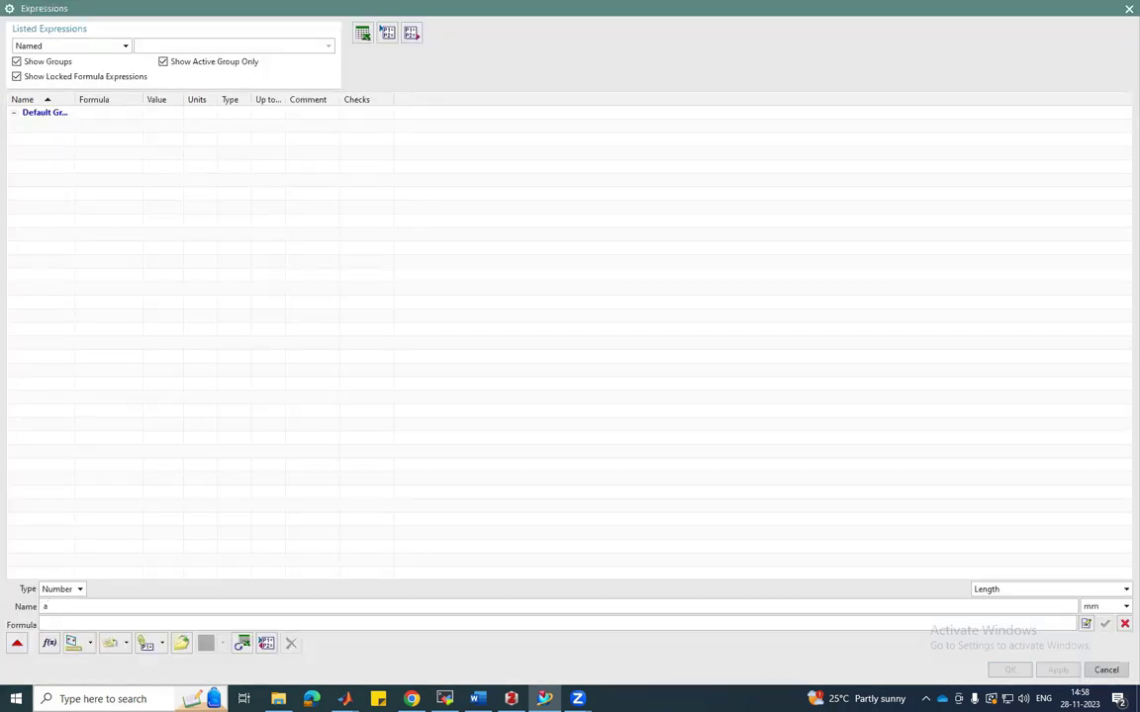
click(66, 623)
text(4)
click(1104, 623)
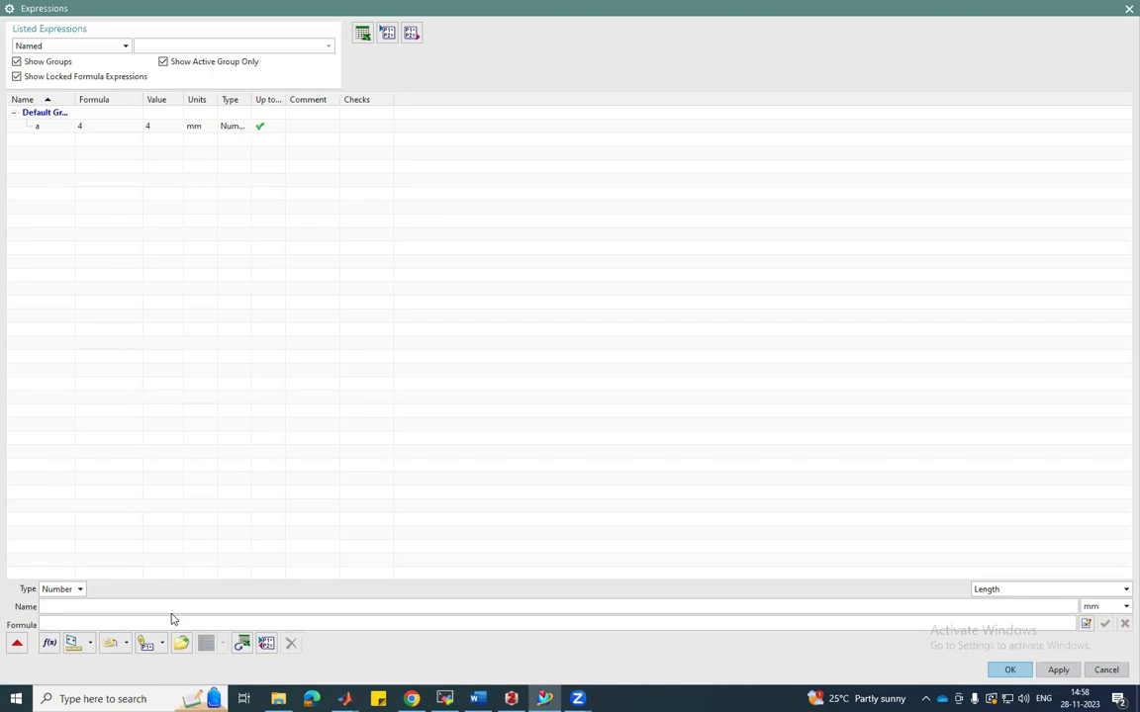
text(b)
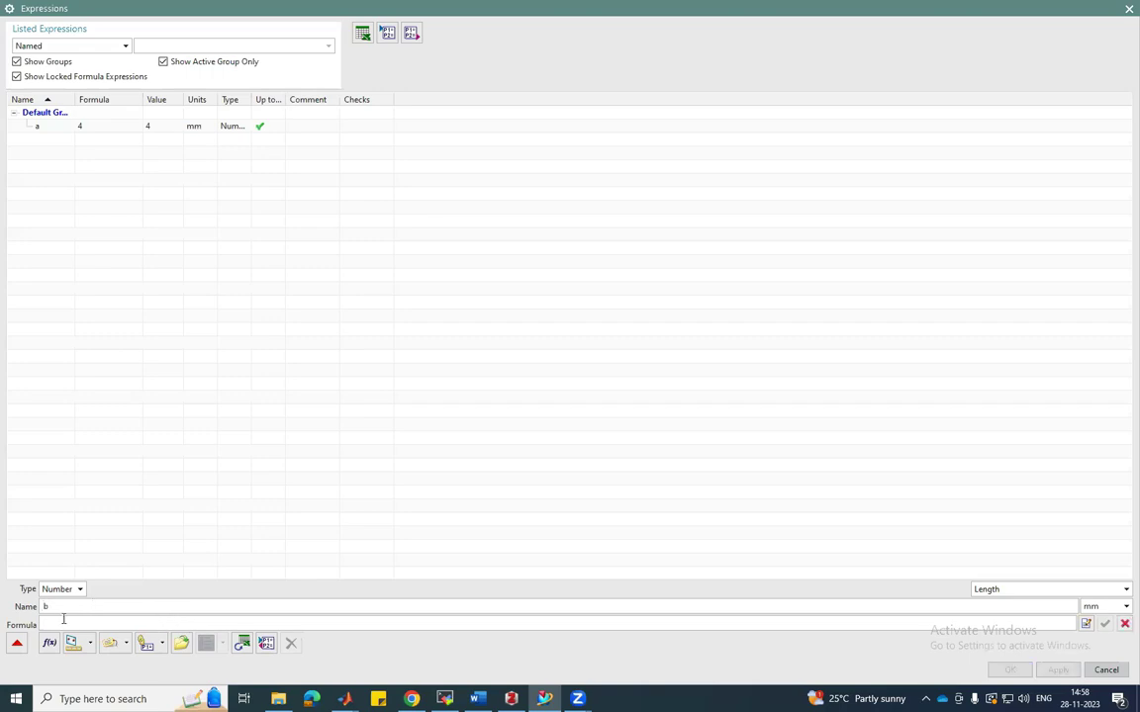
click(63, 620)
text(2.5)
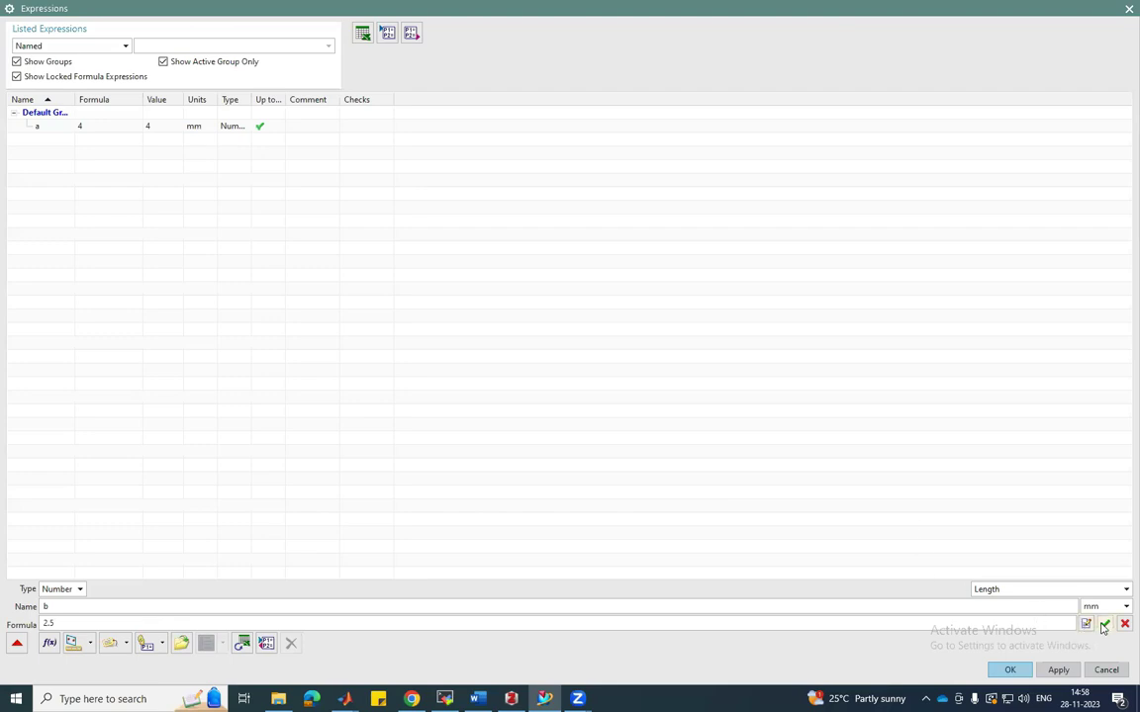
key(Return)
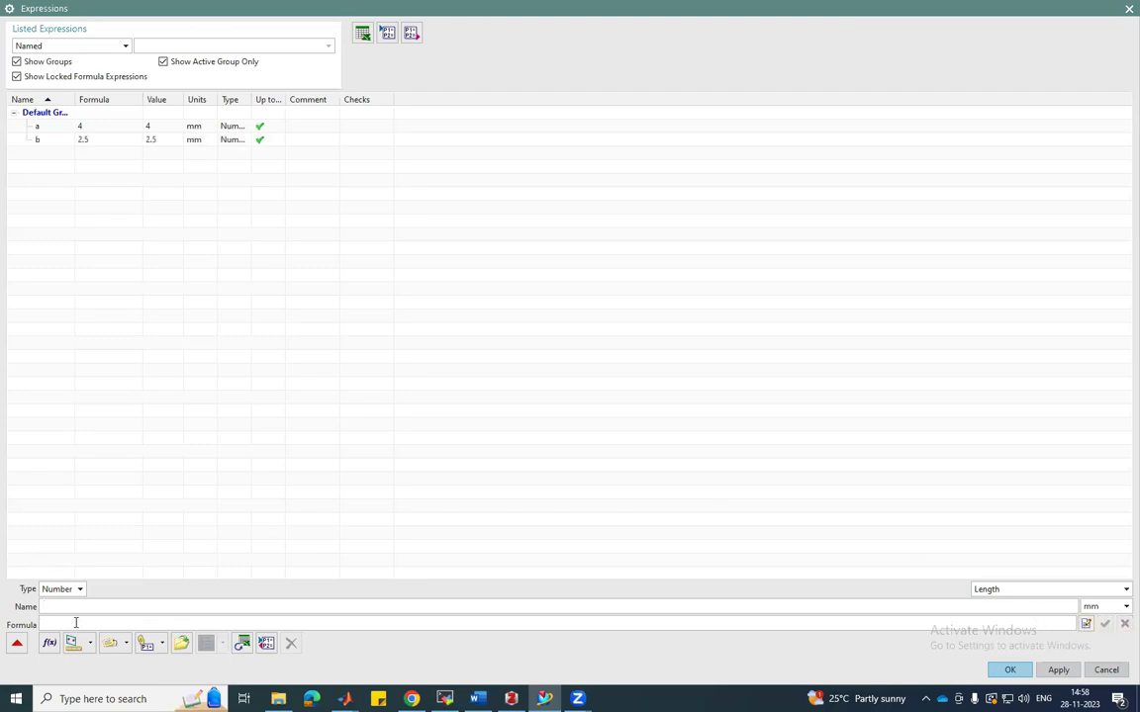
Add the length expressions t = 0 mm and xt = 0 mm
text(t)
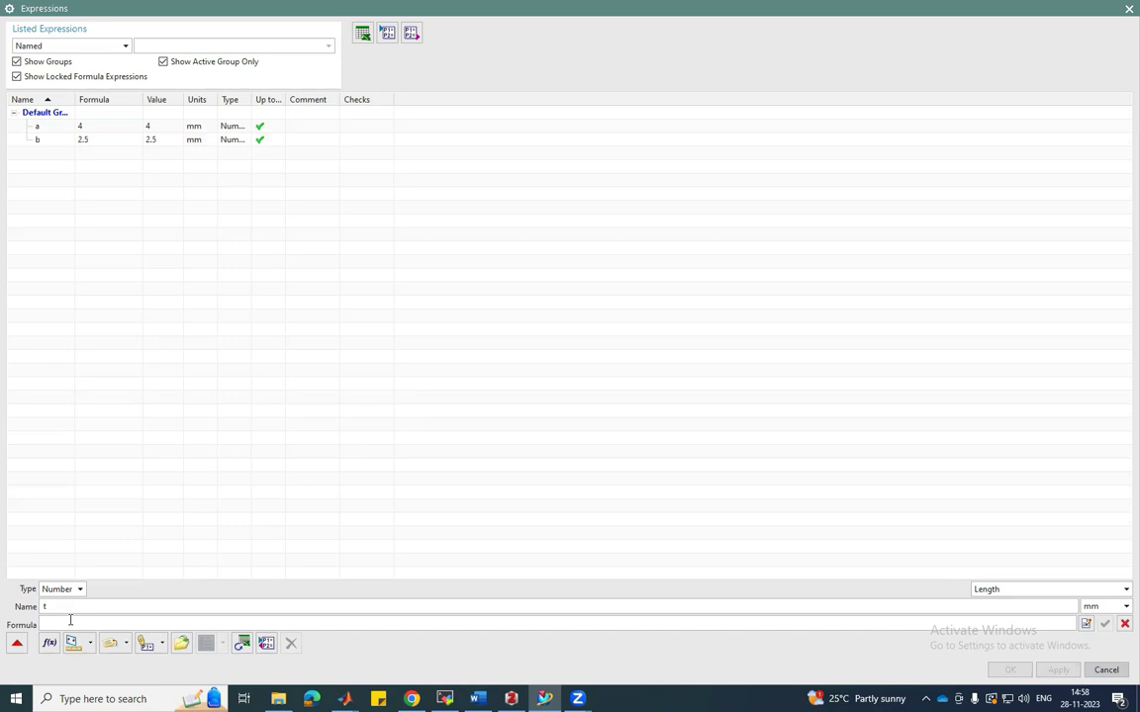
text(0)
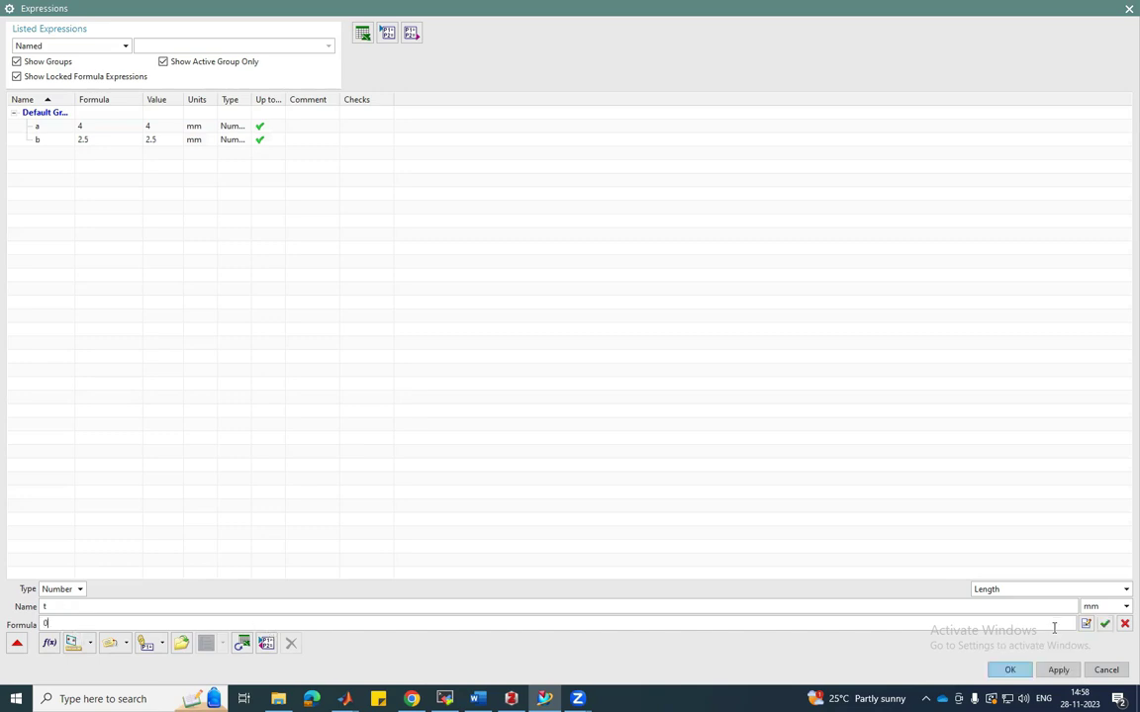
click(1105, 624)
text(x)
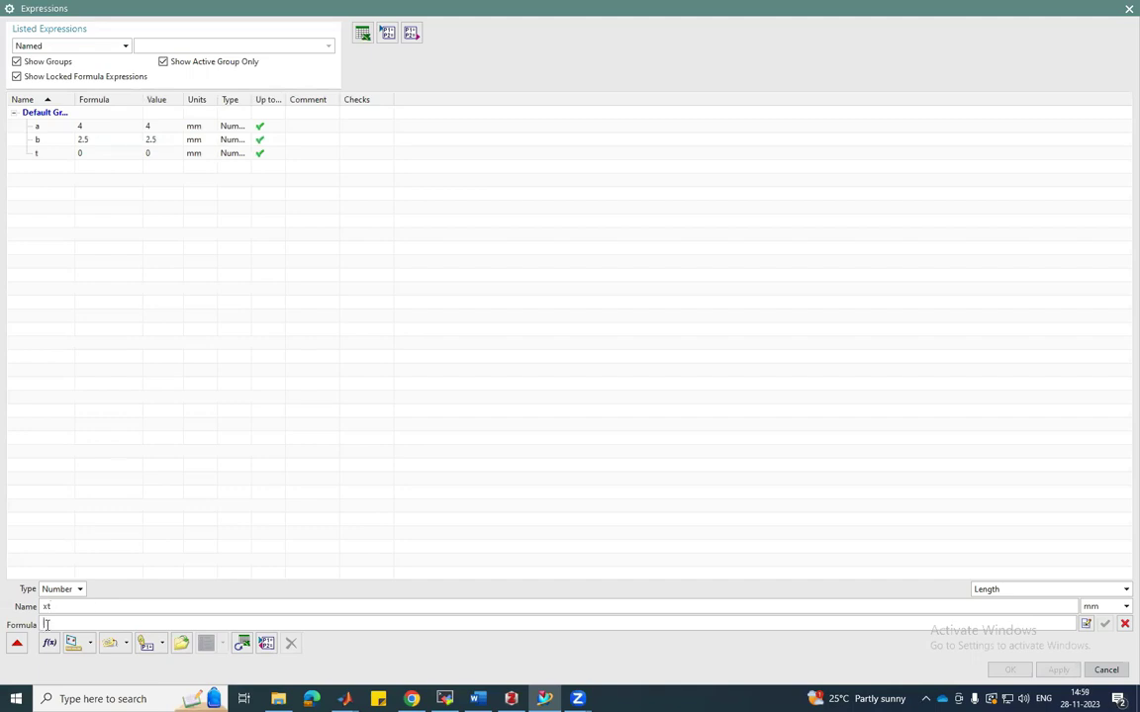
click(46, 625)
text(0)
click(1105, 624)
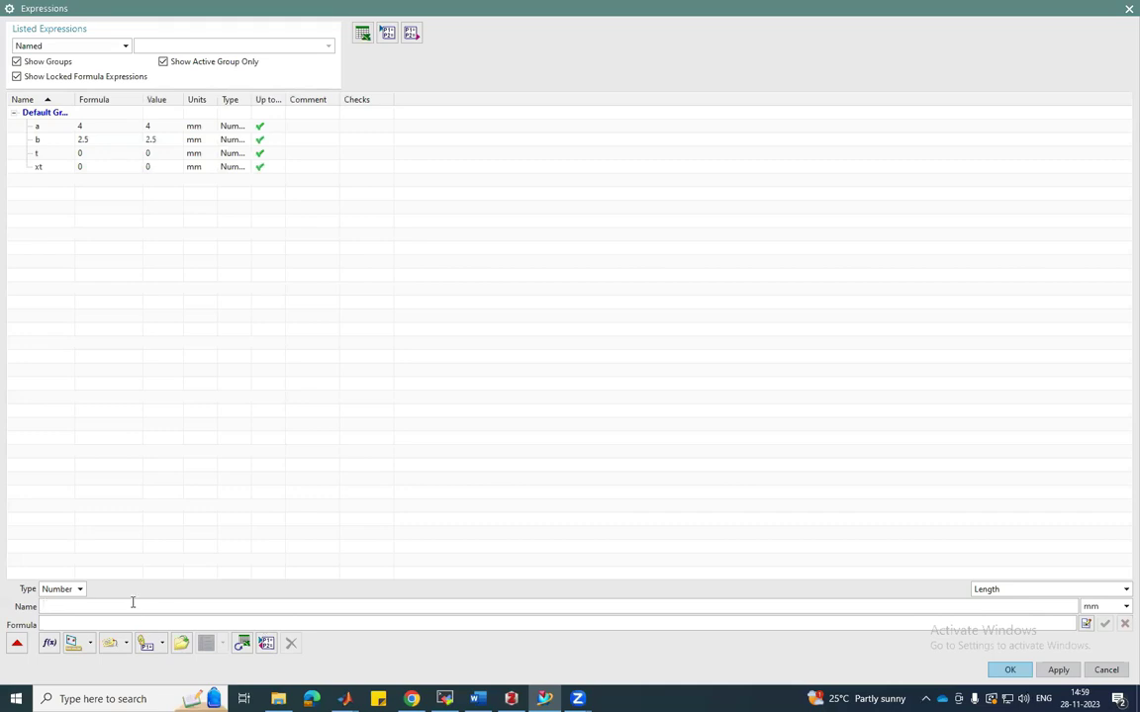
Add a length expression named yt with the value -10 mm
text(yt)
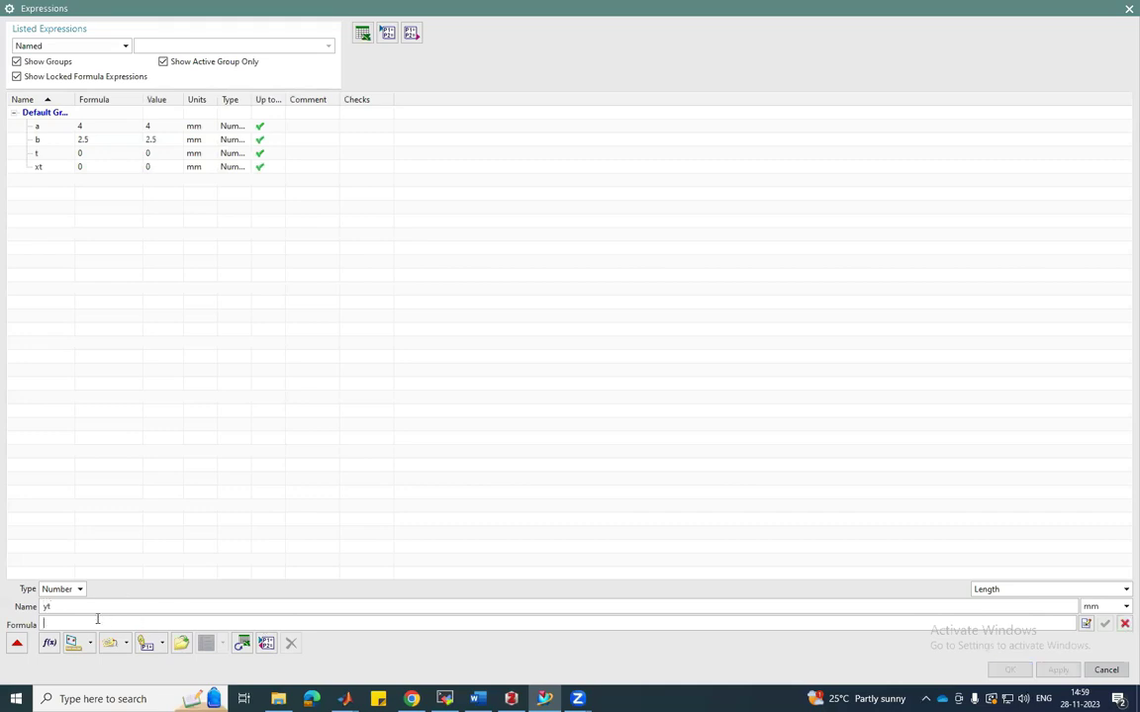
click(97, 619)
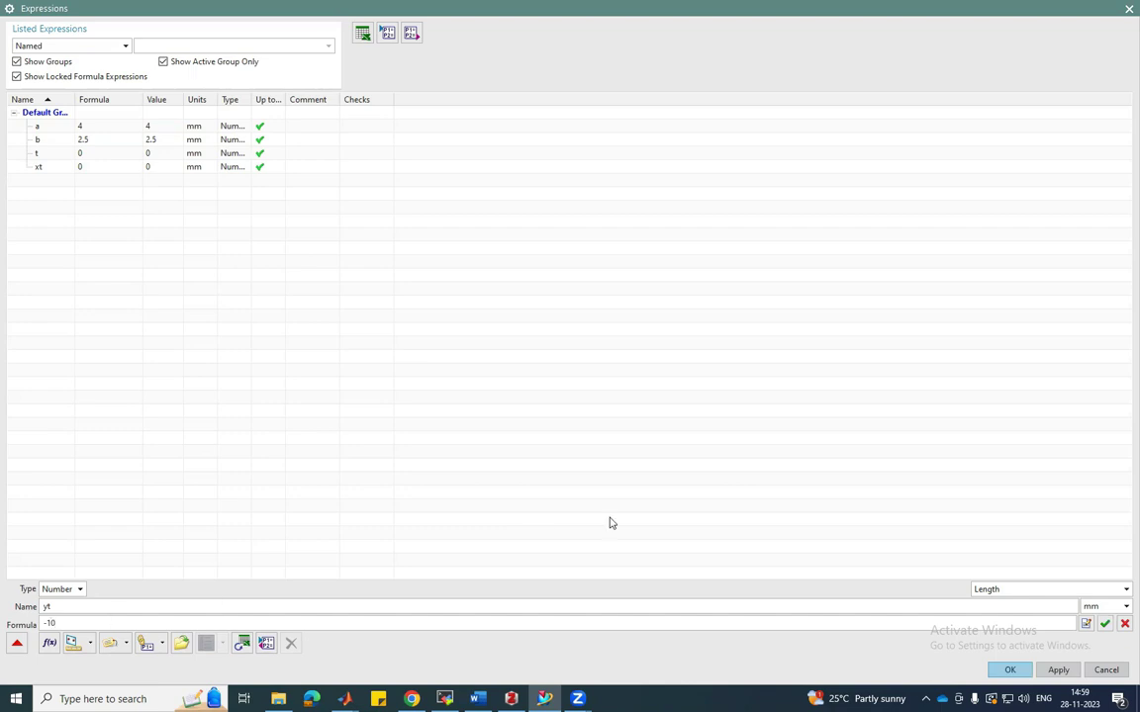
click(1105, 625)
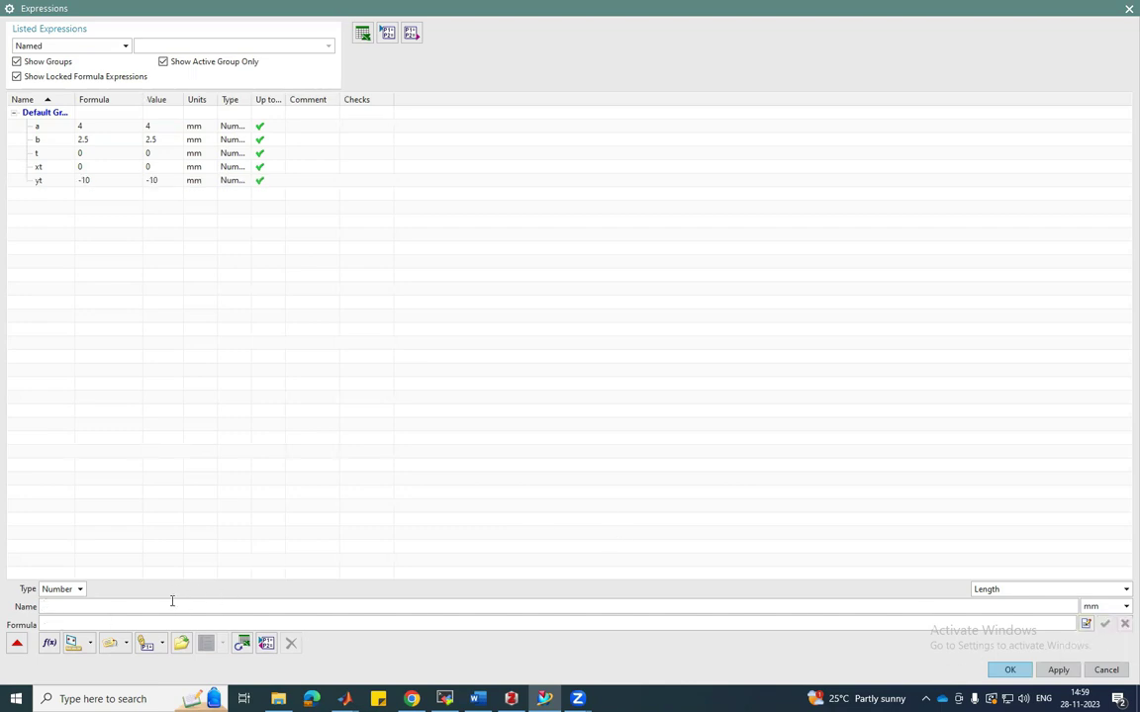
Add a length expression zt in mm with the formula -a*sin(t*360*b)+4
text(zt)
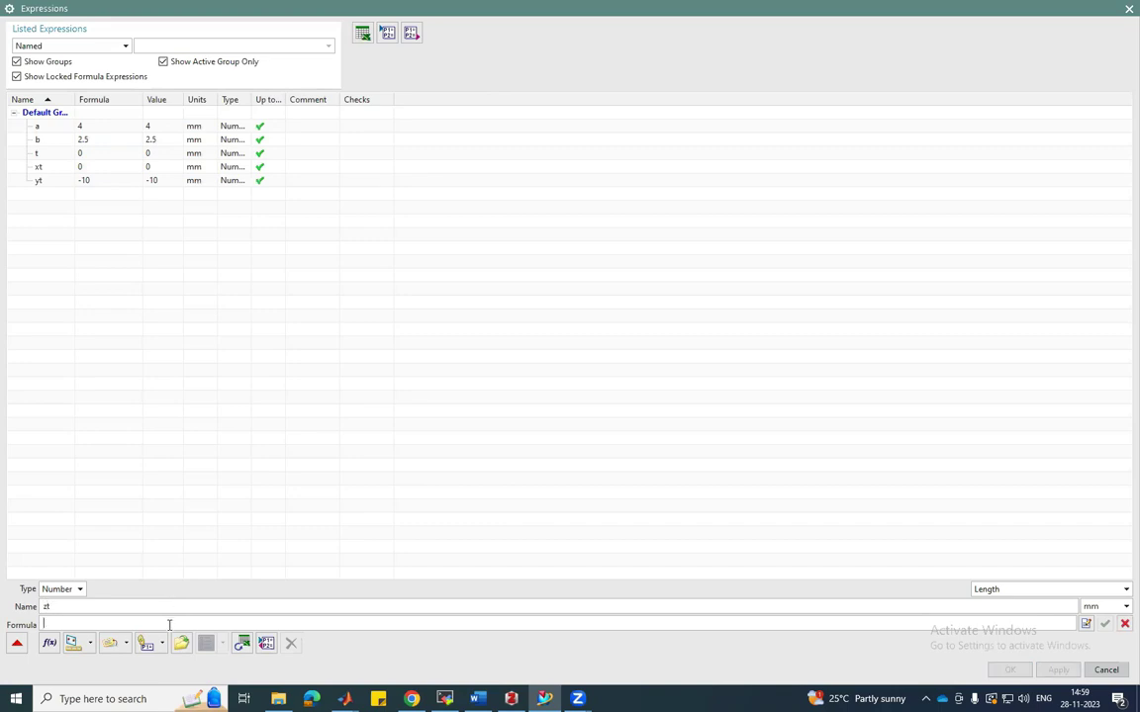
click(170, 624)
text(-a*)
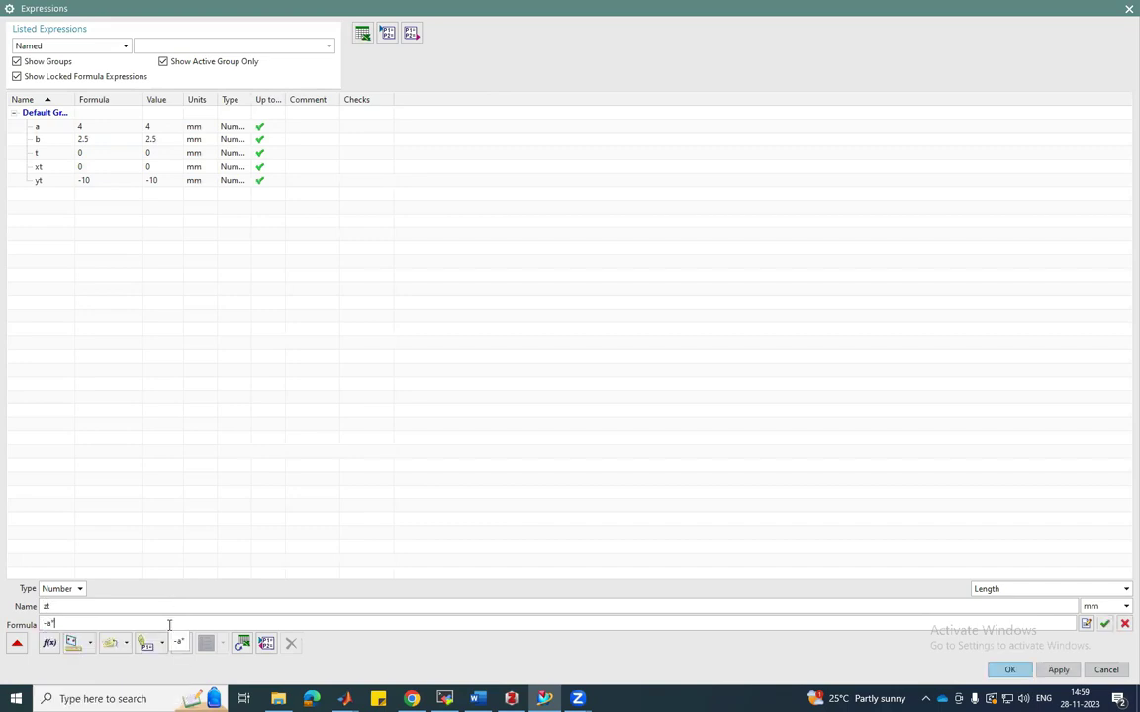
text(sin)
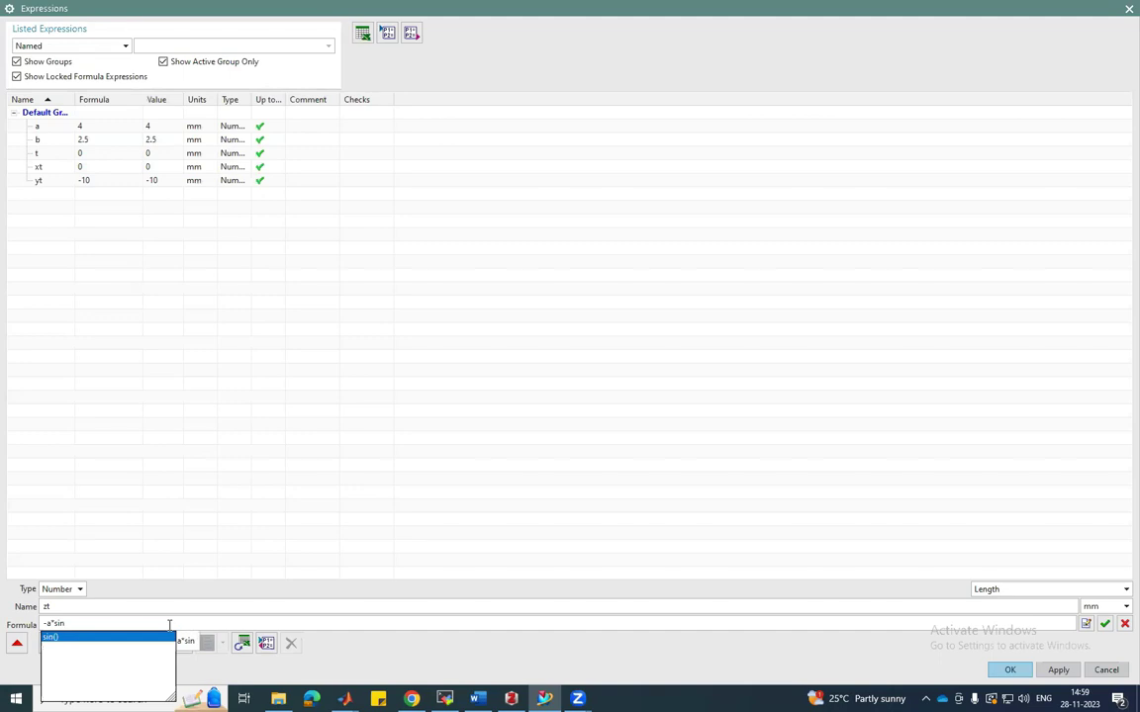
key(Return)
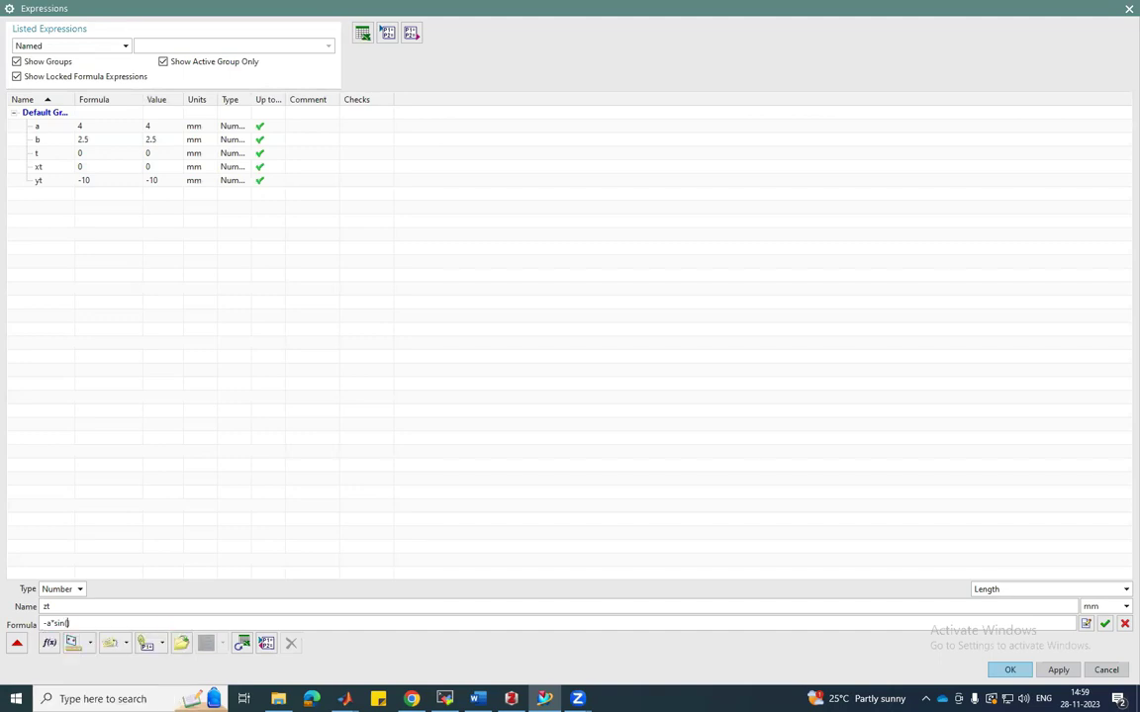
text(t*360*b)+4)
click(1104, 624)
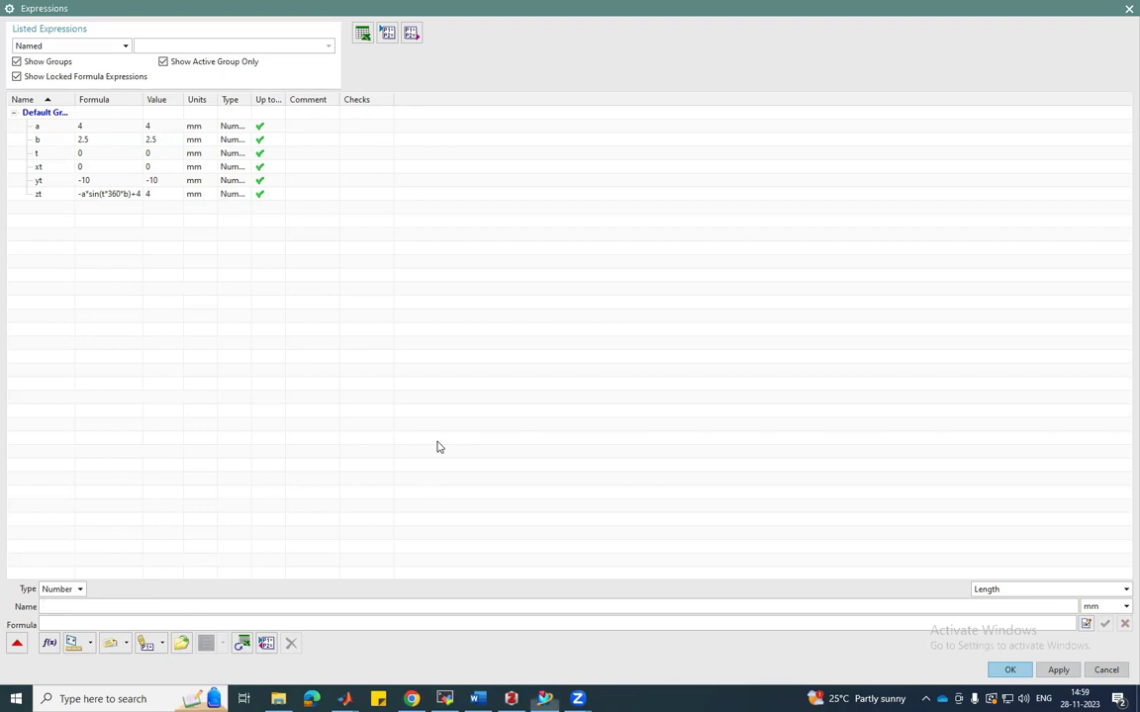
Rename the expression yt as zt1 with the formula a*sin(t*360*b)+24, and accept the expression list
click(72, 605)
text(yt)
click(44, 623)
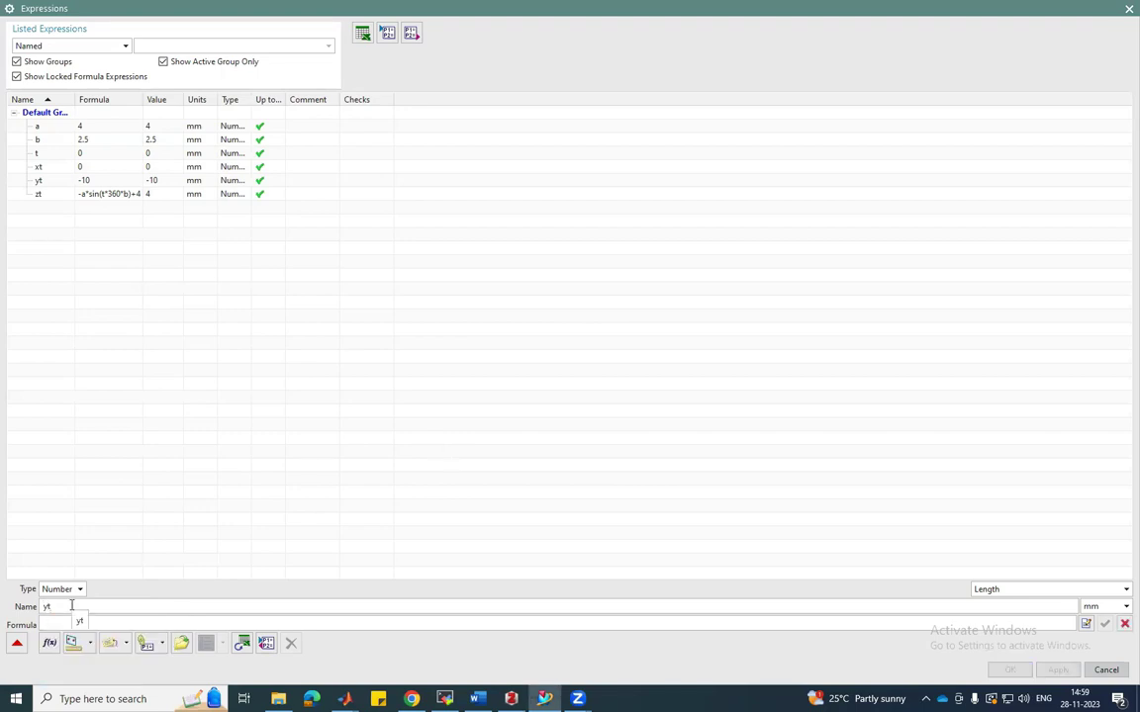
double_click(45, 606)
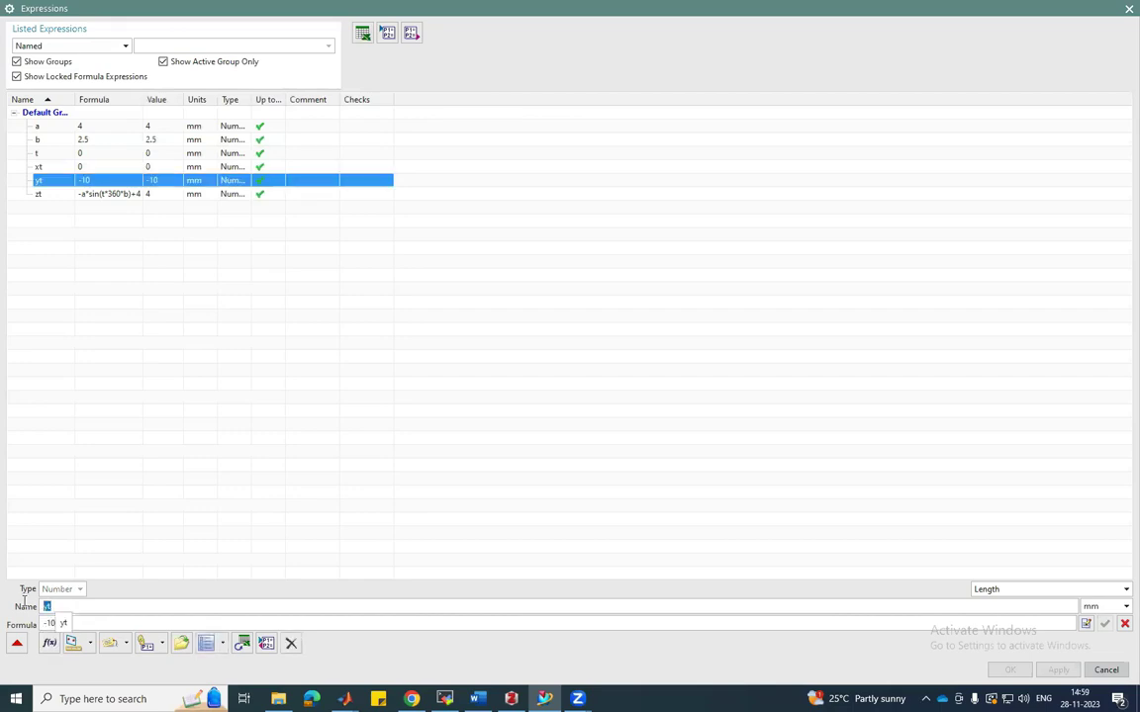
text(zt)
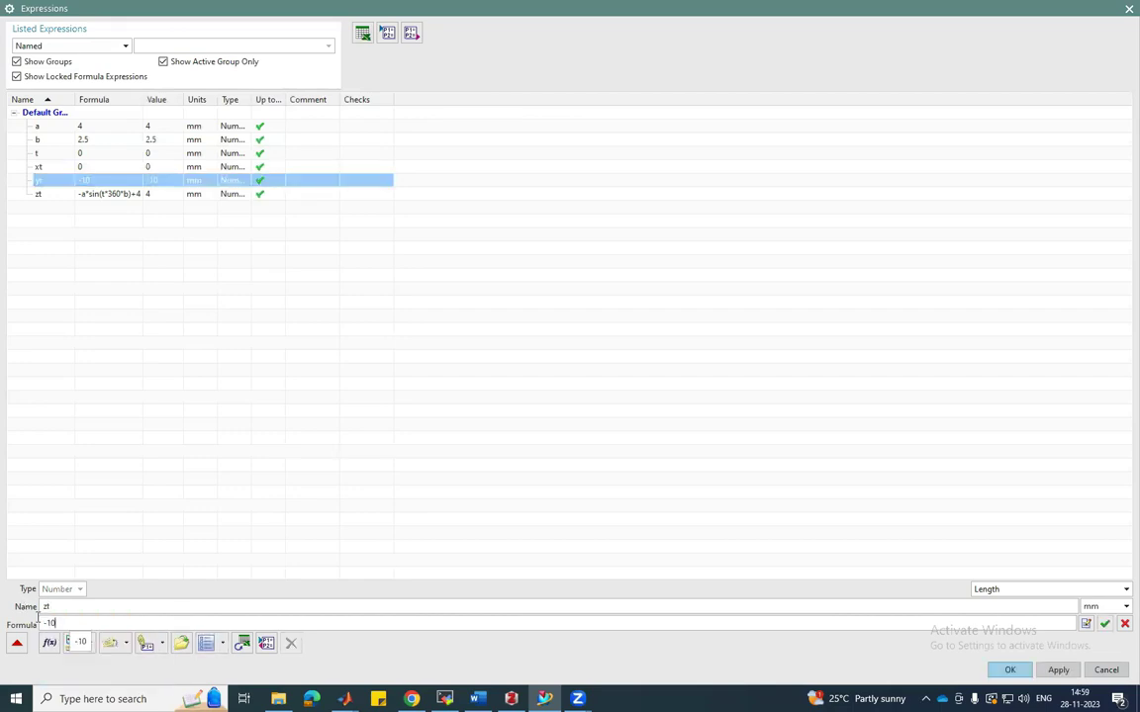
text(1)
key(Tab)
text(a*sin())
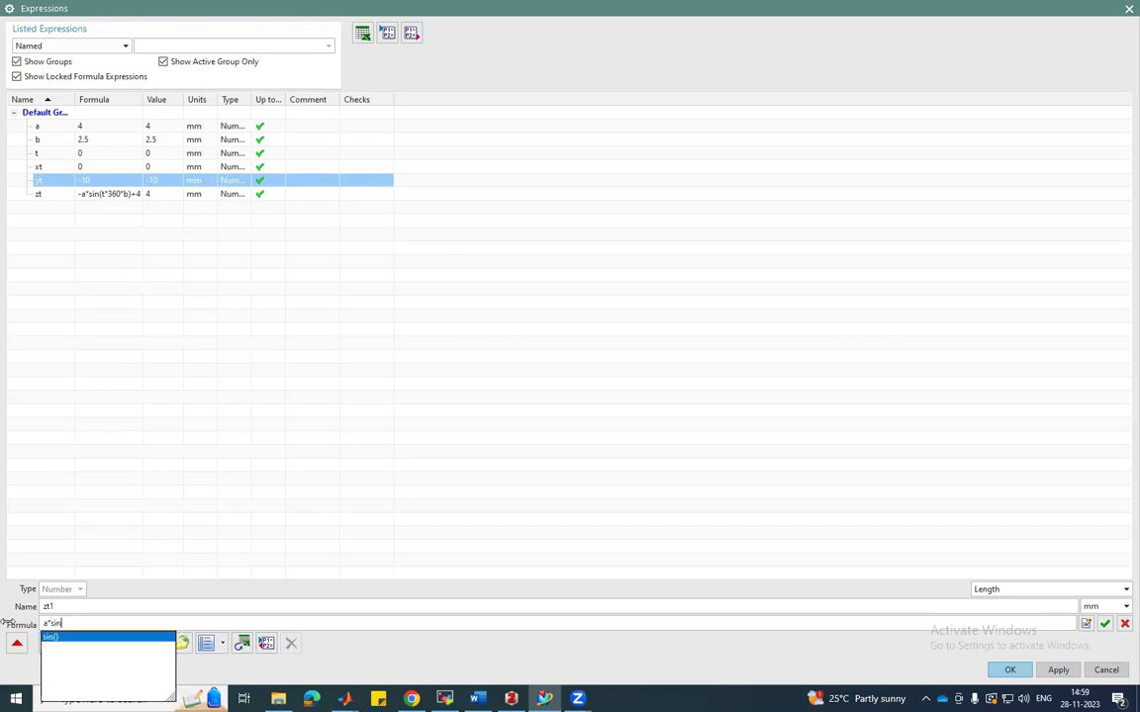
text(t*360*b)+24)
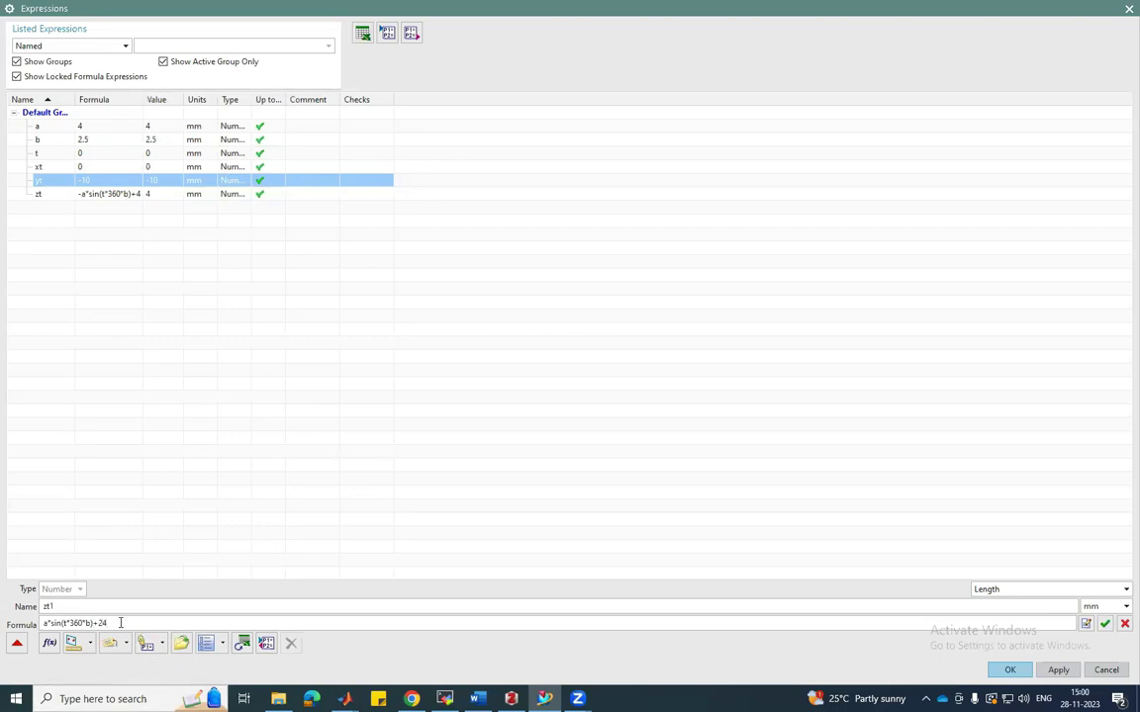
click(1106, 625)
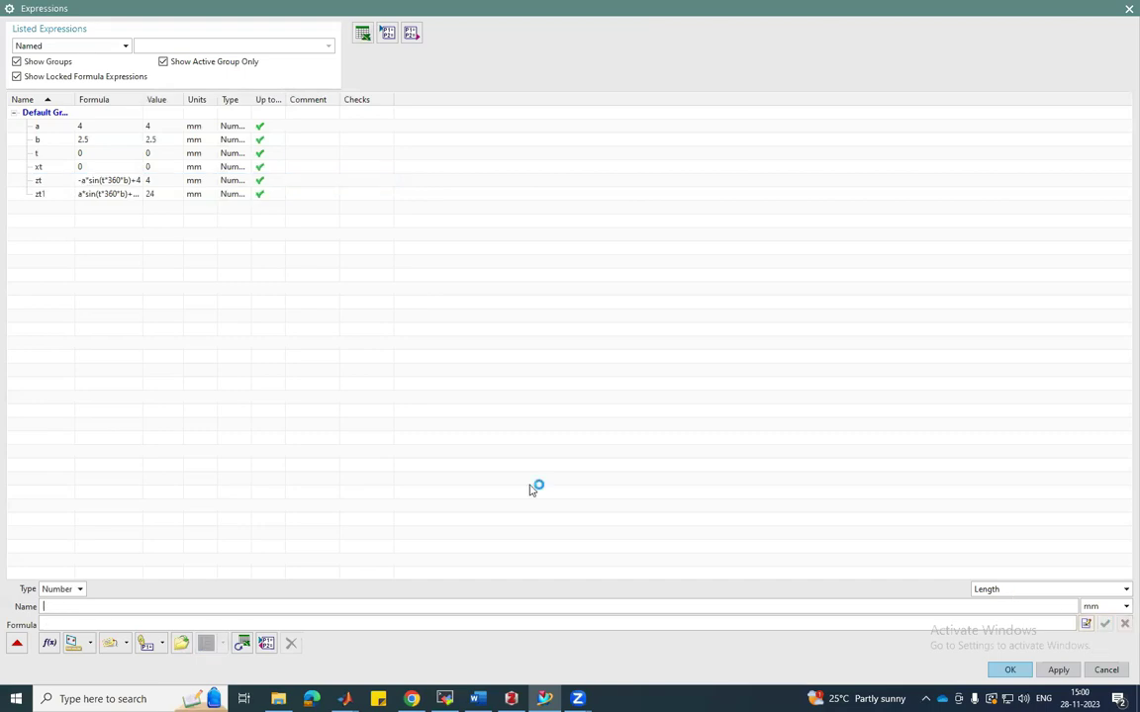
click(1010, 671)
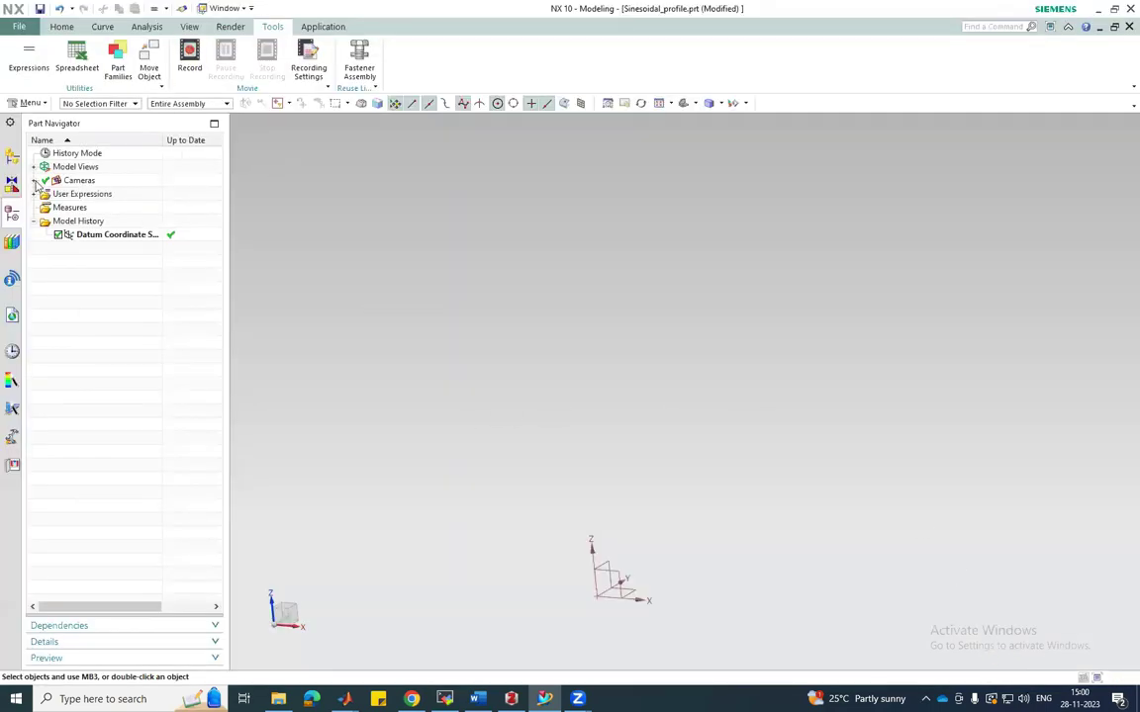
Start a Law Curve with a Linear X law from -10 to 10 mm and By Equation laws for Y and Z
click(26, 103)
mouse_move(36, 168)
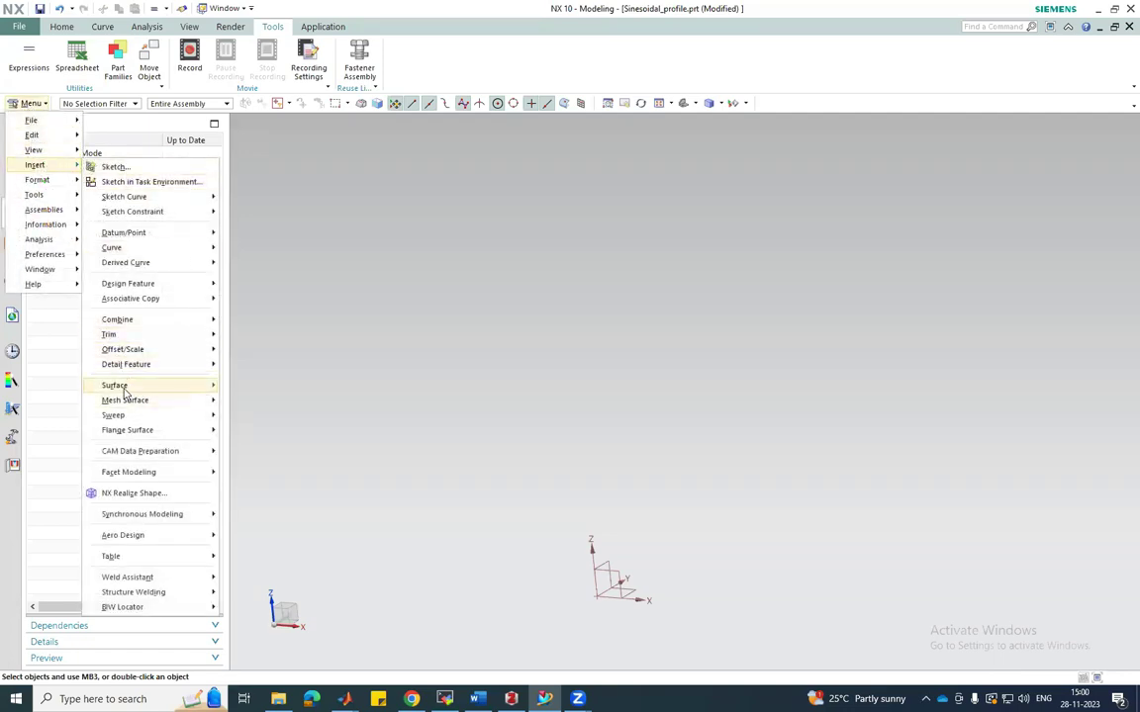
mouse_move(111, 248)
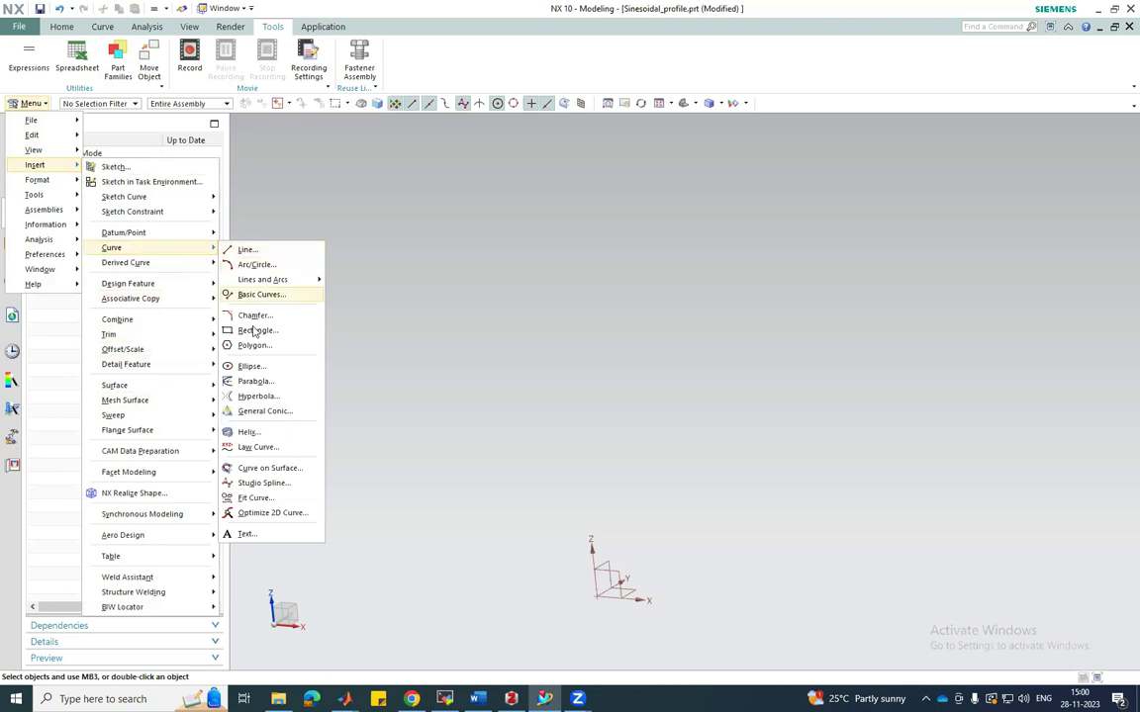
click(257, 447)
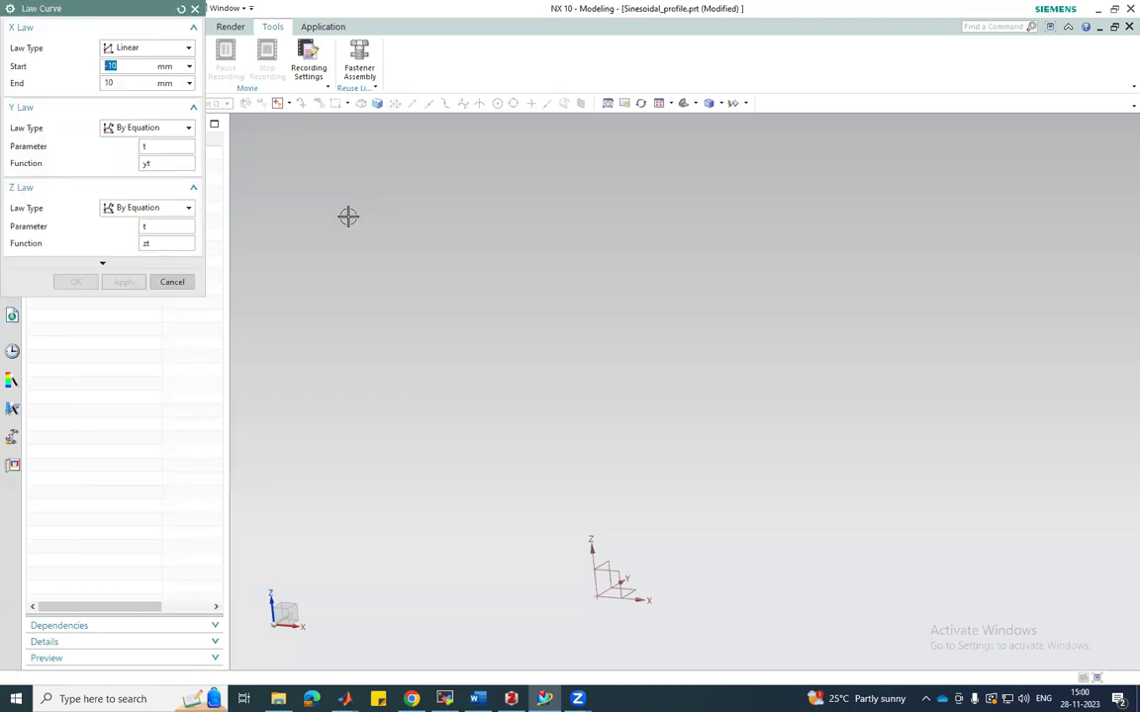
click(145, 52)
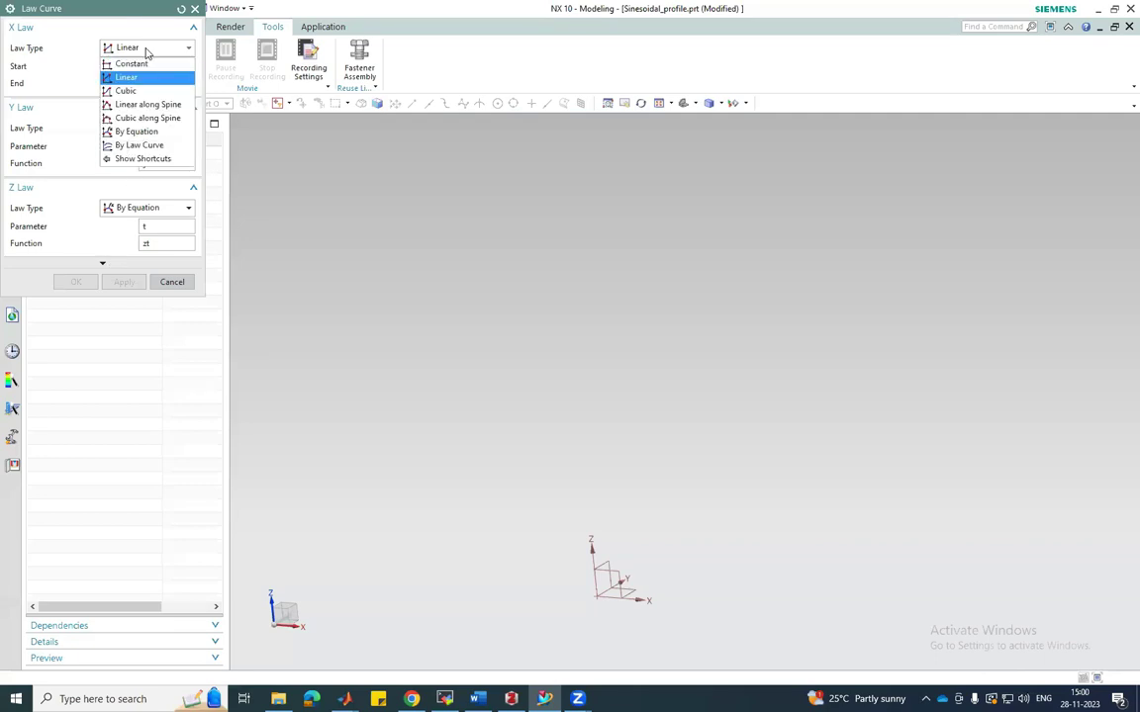
click(145, 77)
click(158, 128)
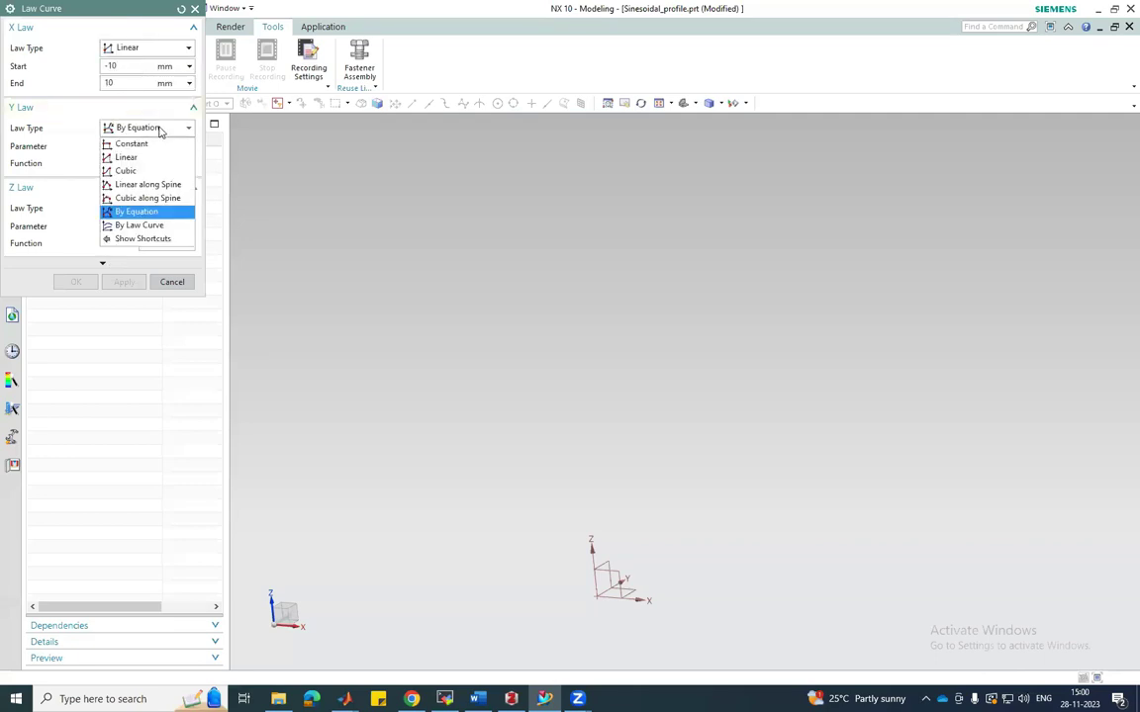
click(159, 127)
click(171, 214)
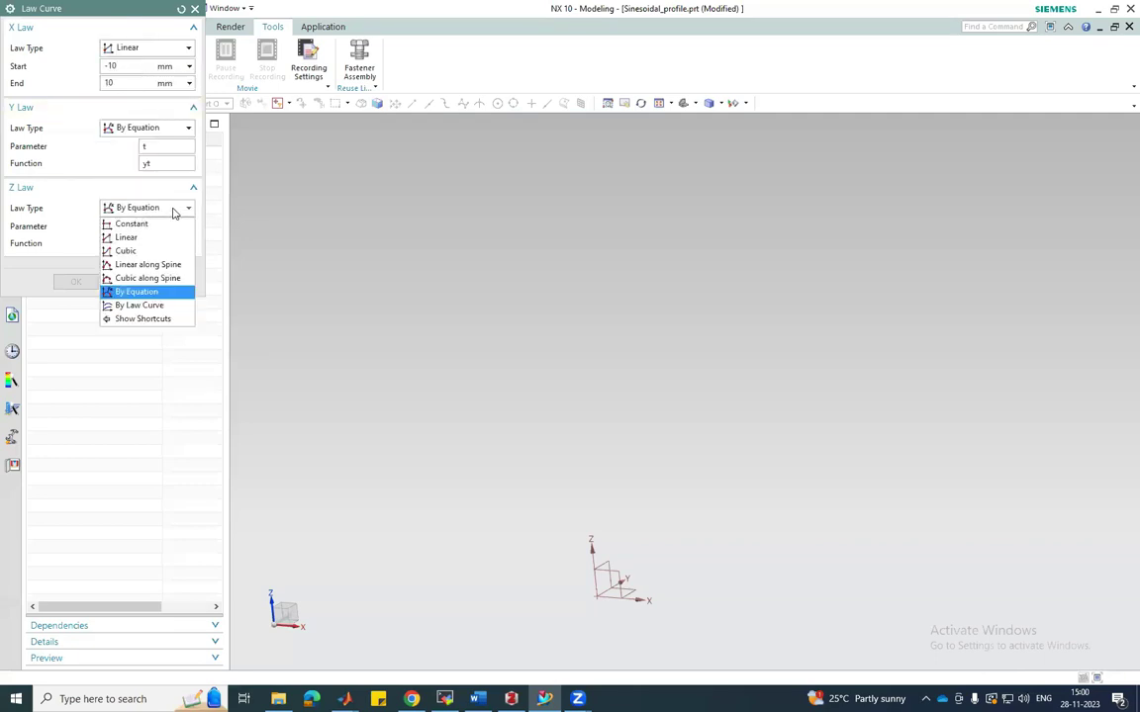
click(159, 210)
click(159, 164)
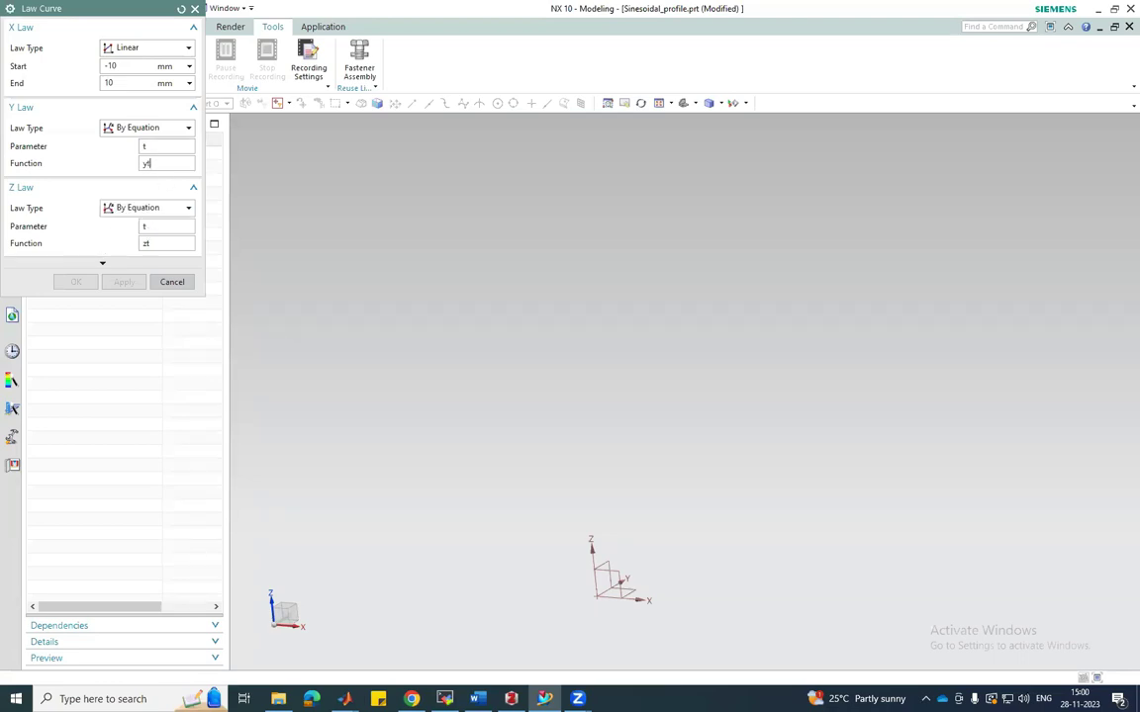
click(147, 47)
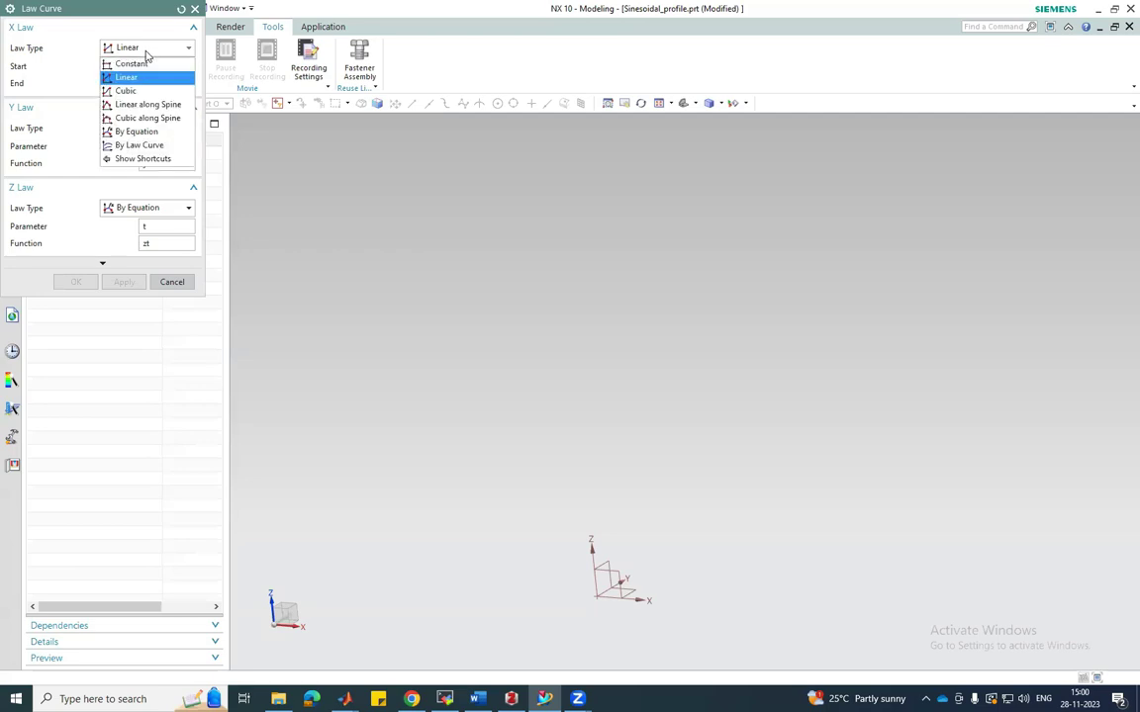
click(153, 129)
click(146, 48)
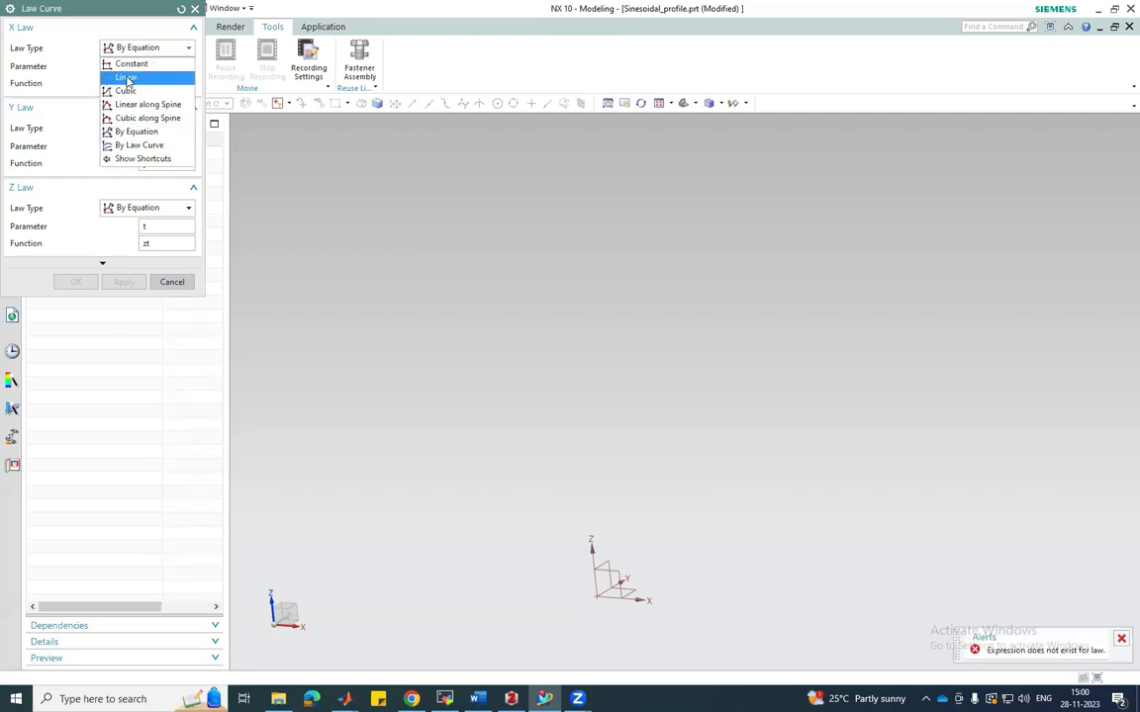
click(124, 77)
click(129, 66)
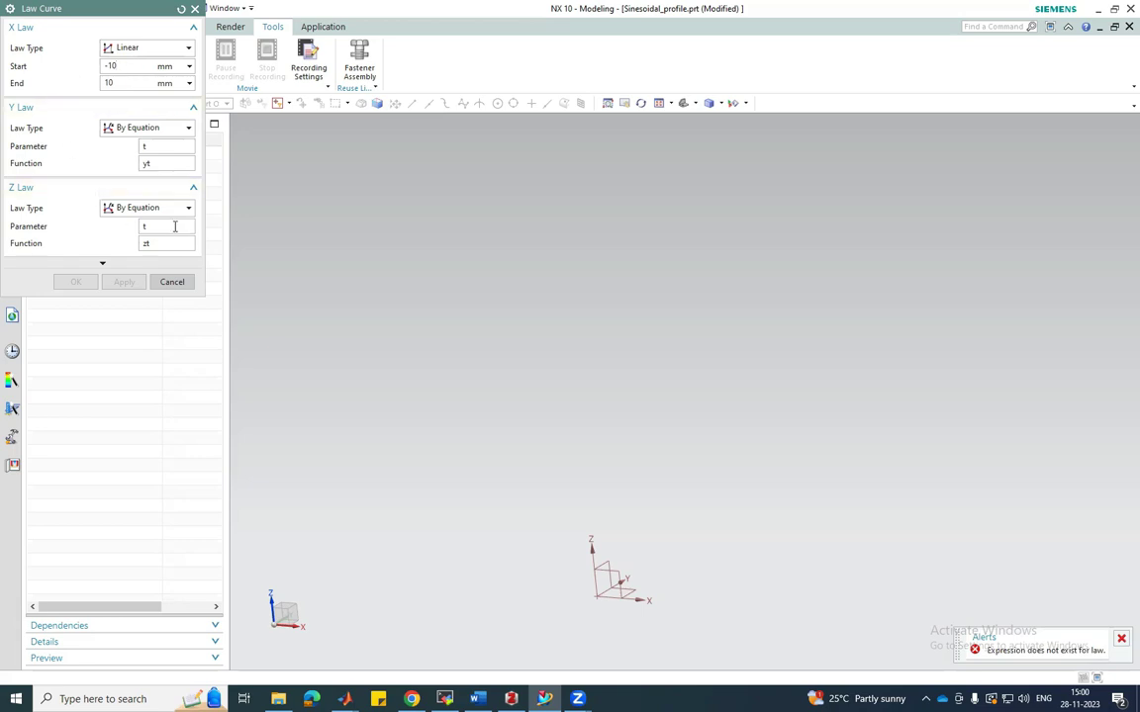
click(136, 128)
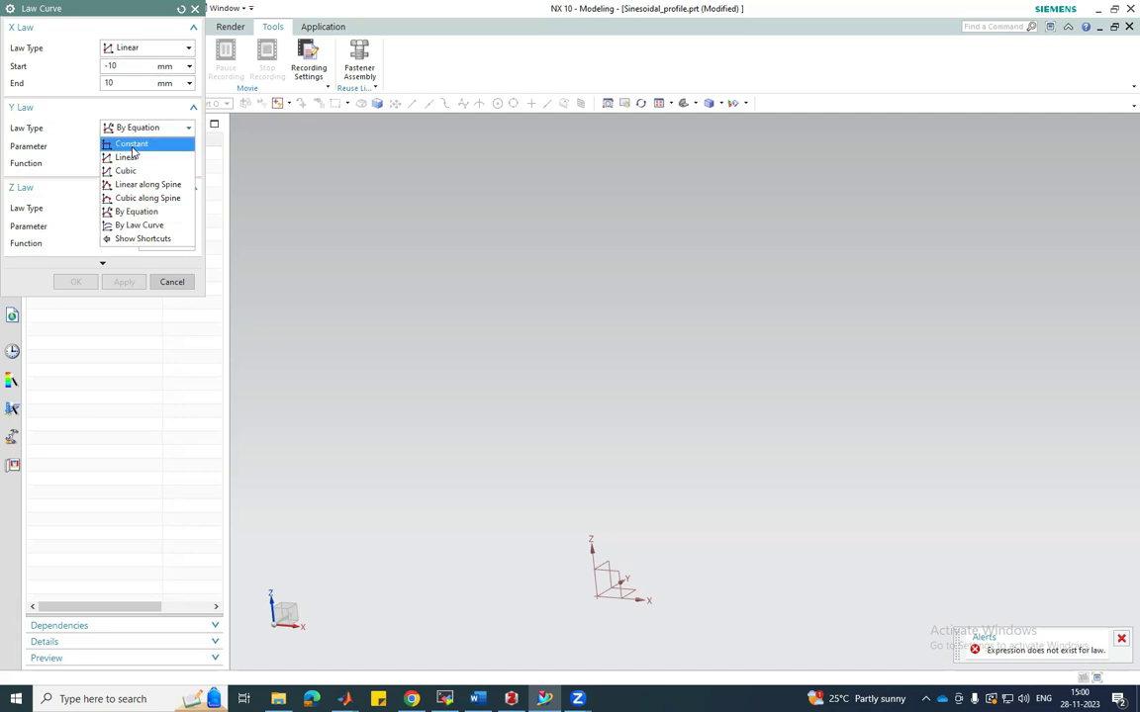
click(129, 159)
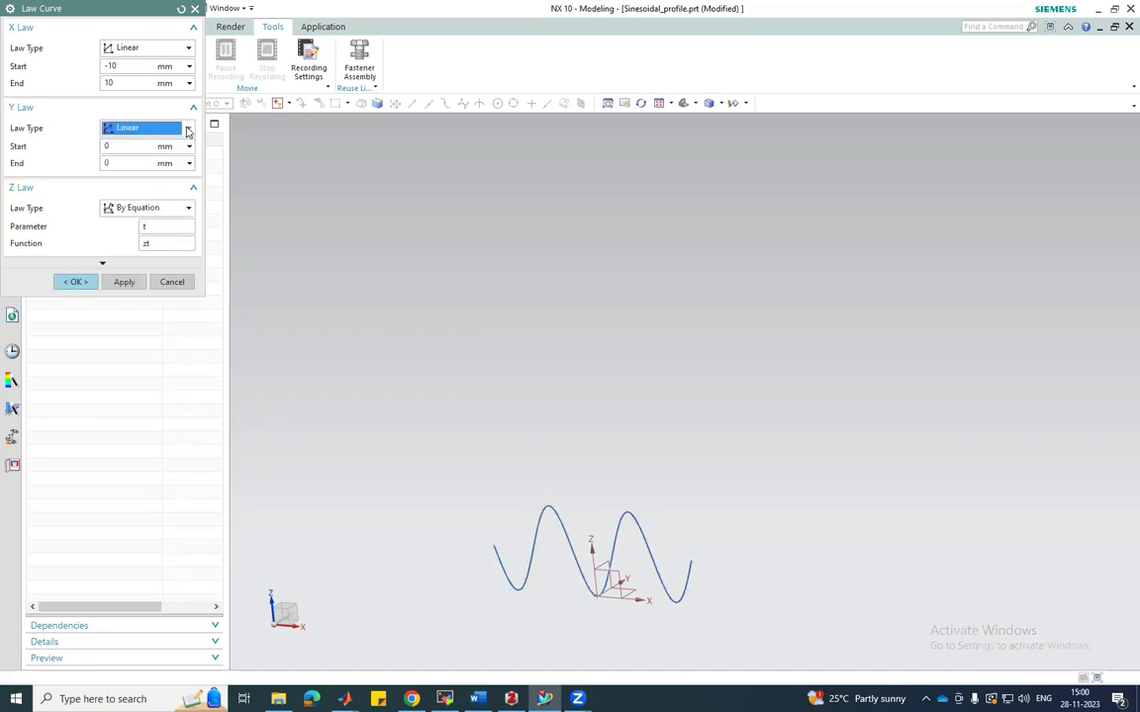
click(188, 132)
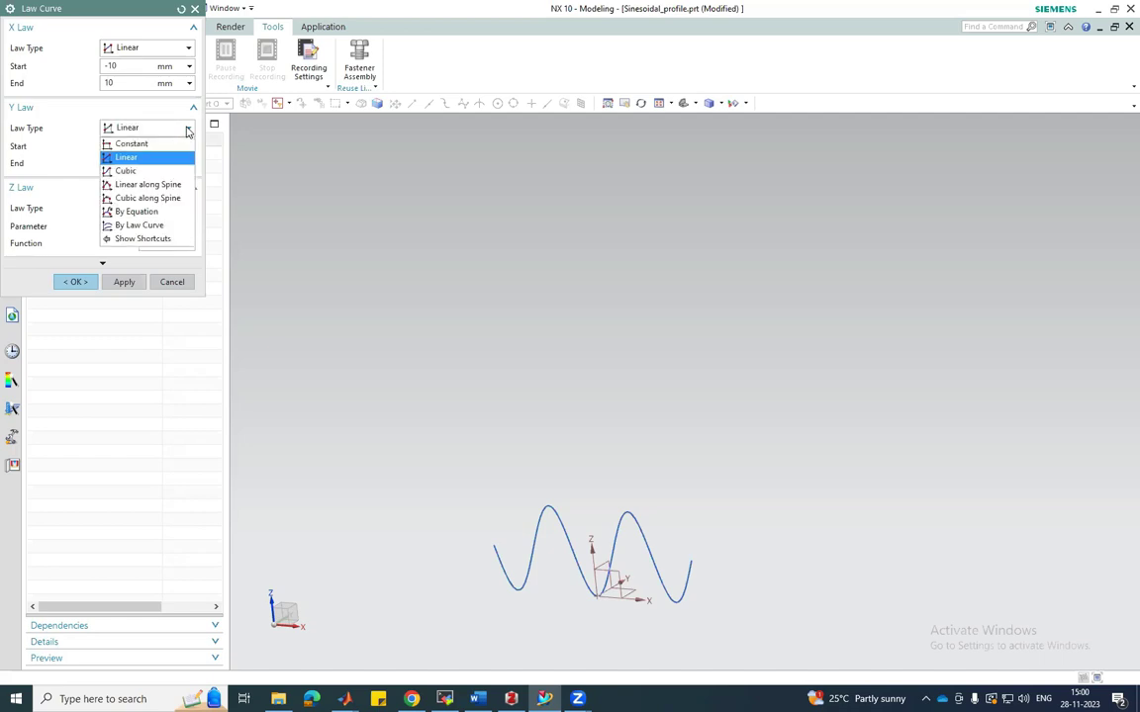
click(152, 216)
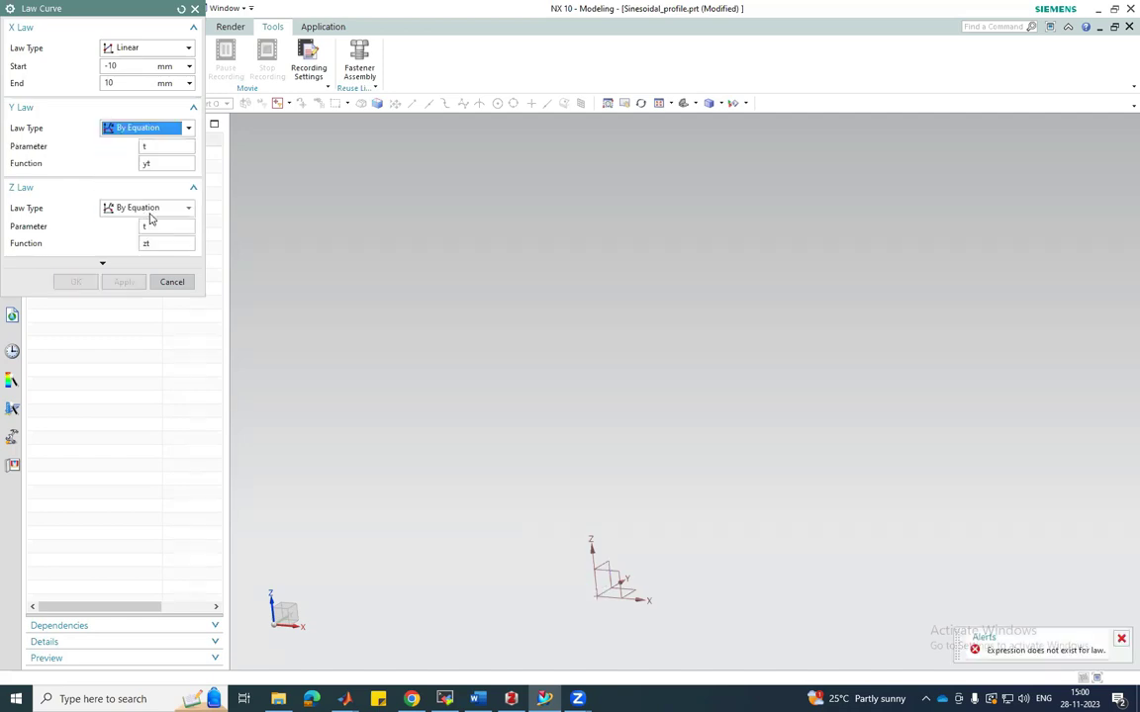
click(185, 131)
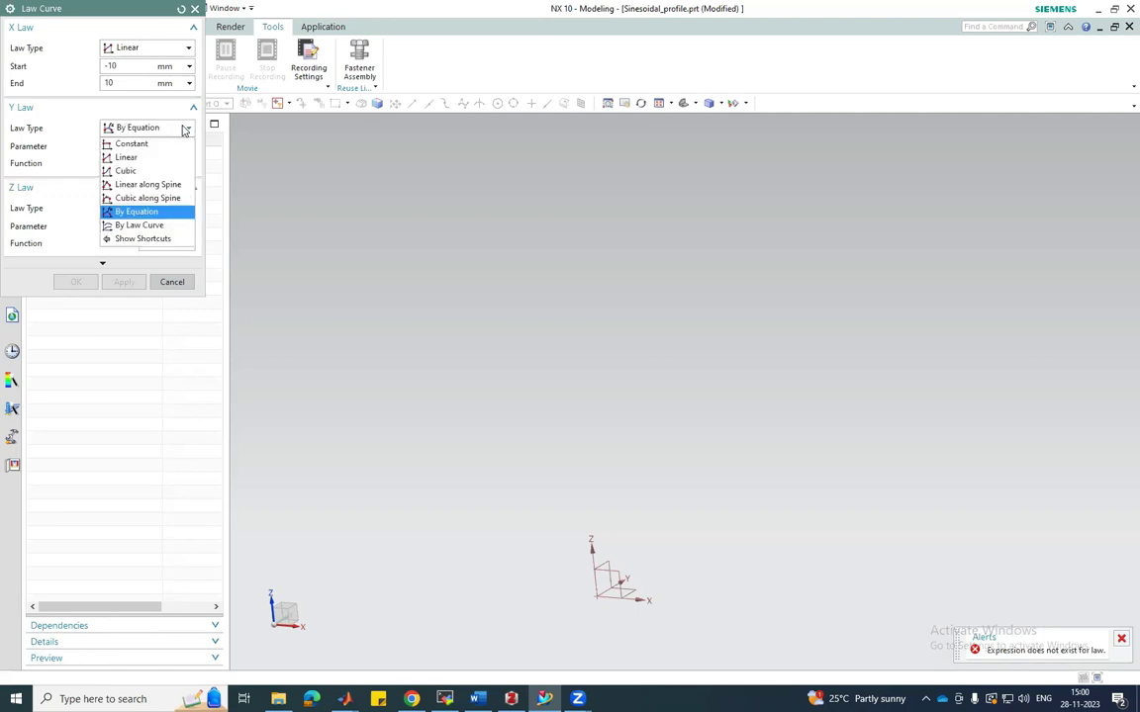
click(129, 158)
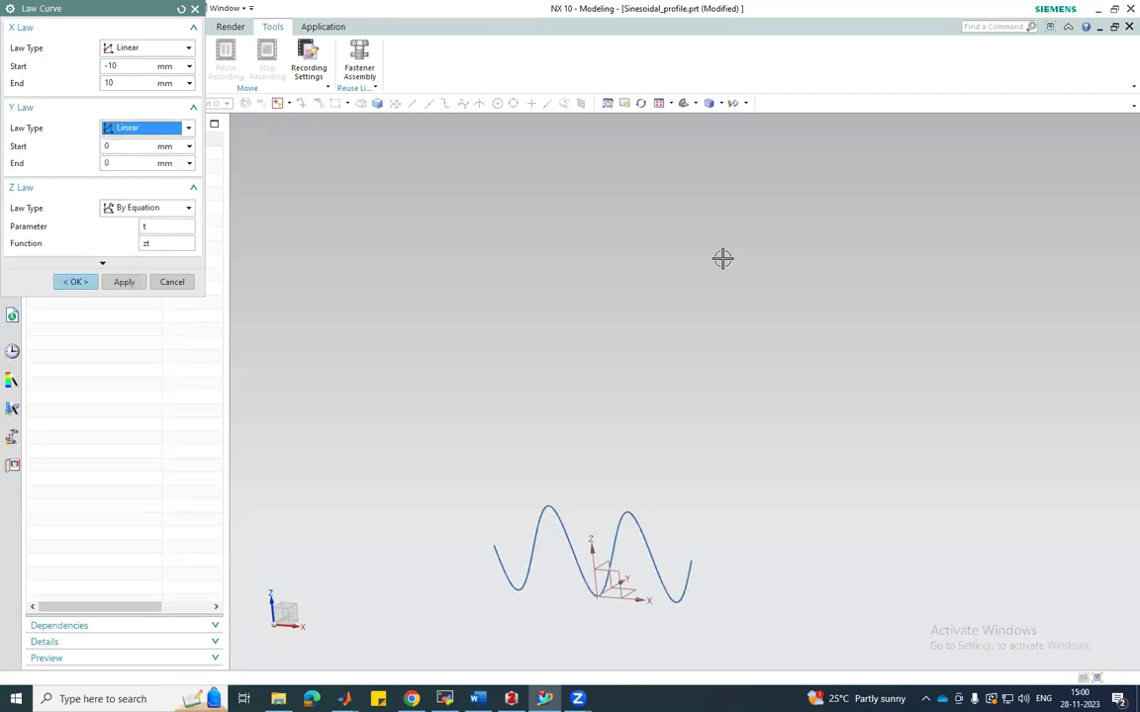
scroll(720, 259, down, 3)
middle_drag(748, 447, 594, 362)
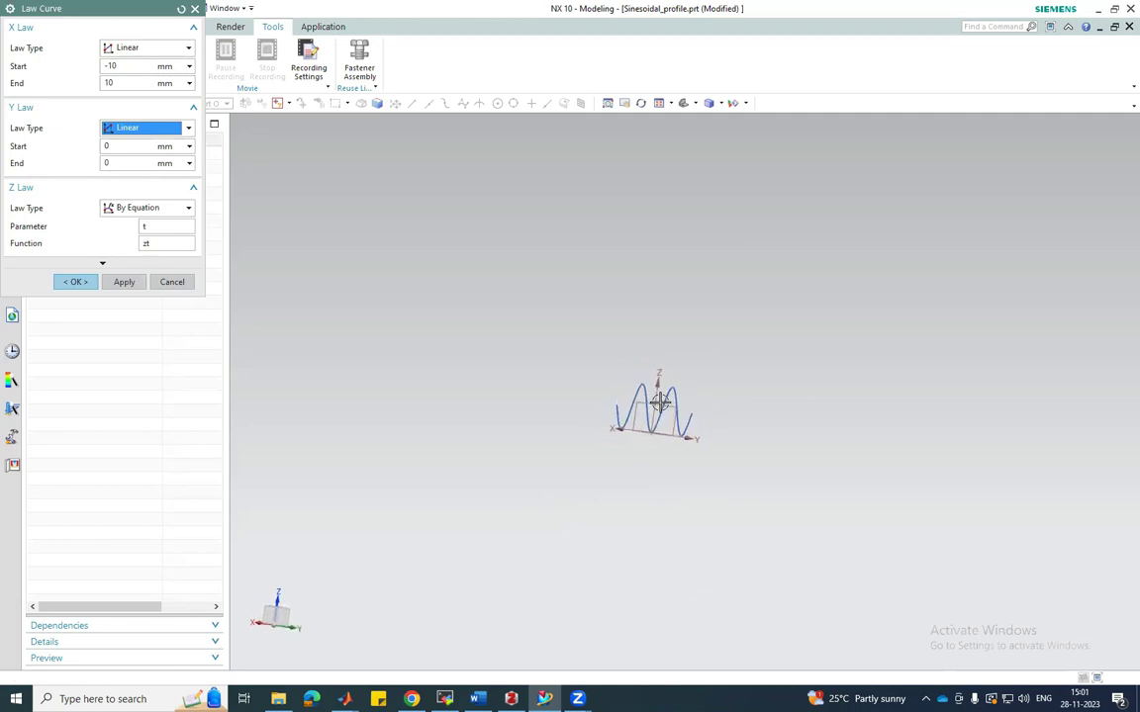
double_click(116, 146)
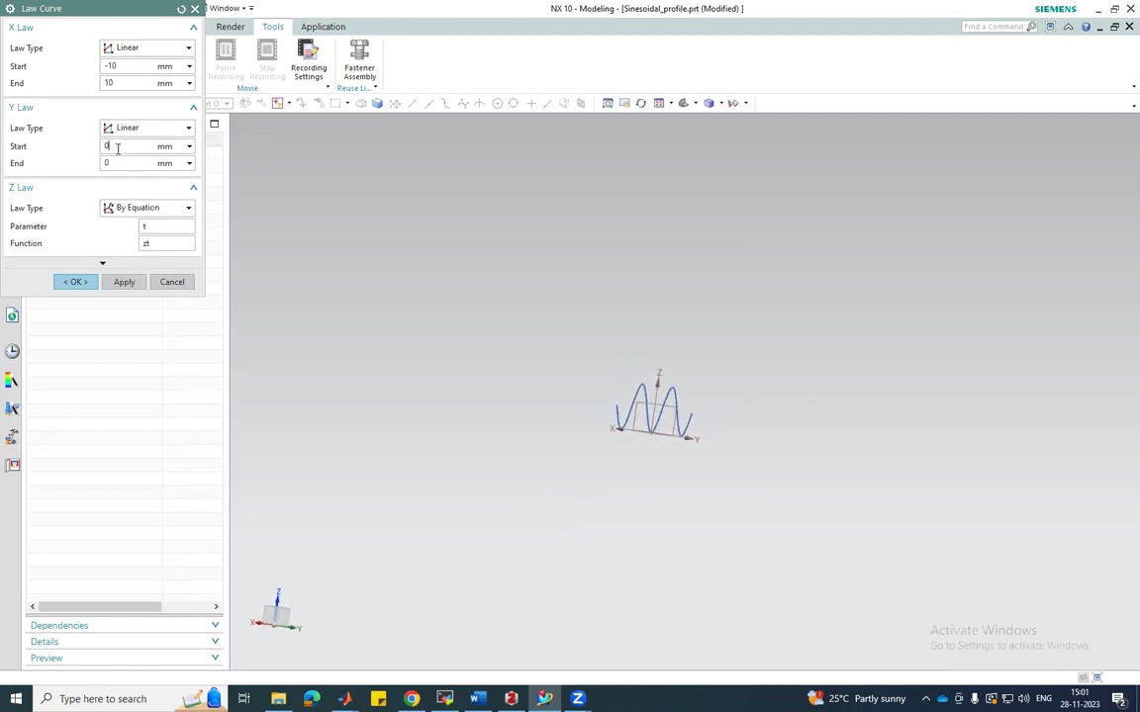
text(-1)
click(185, 128)
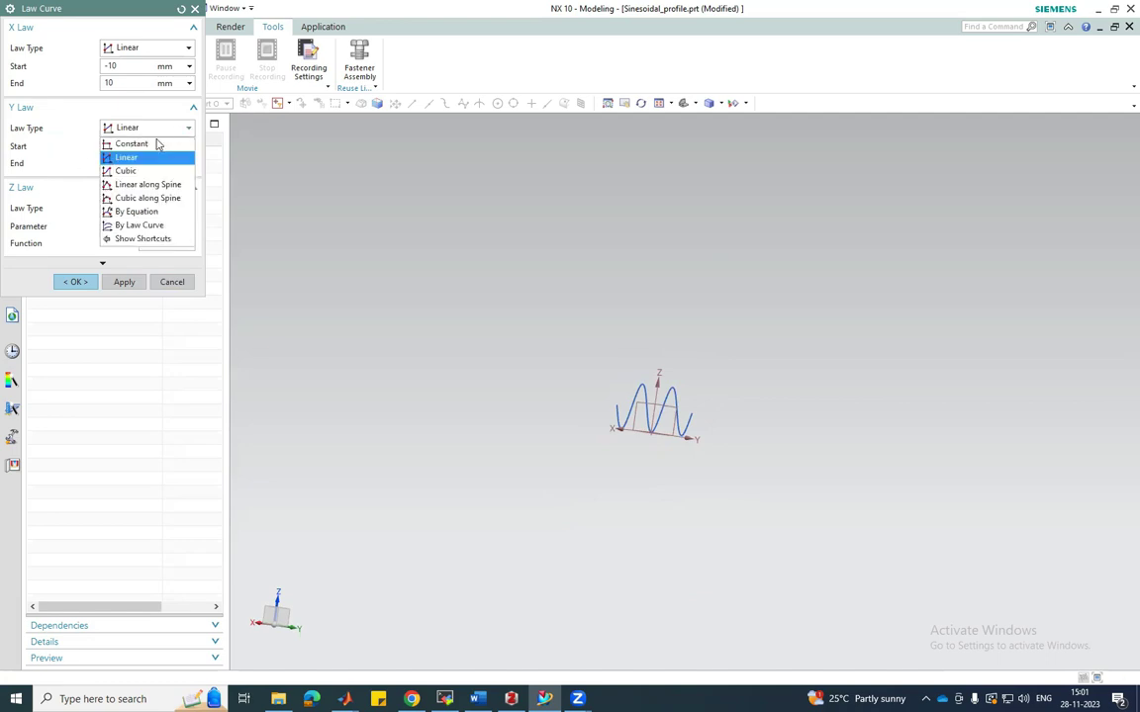
click(134, 211)
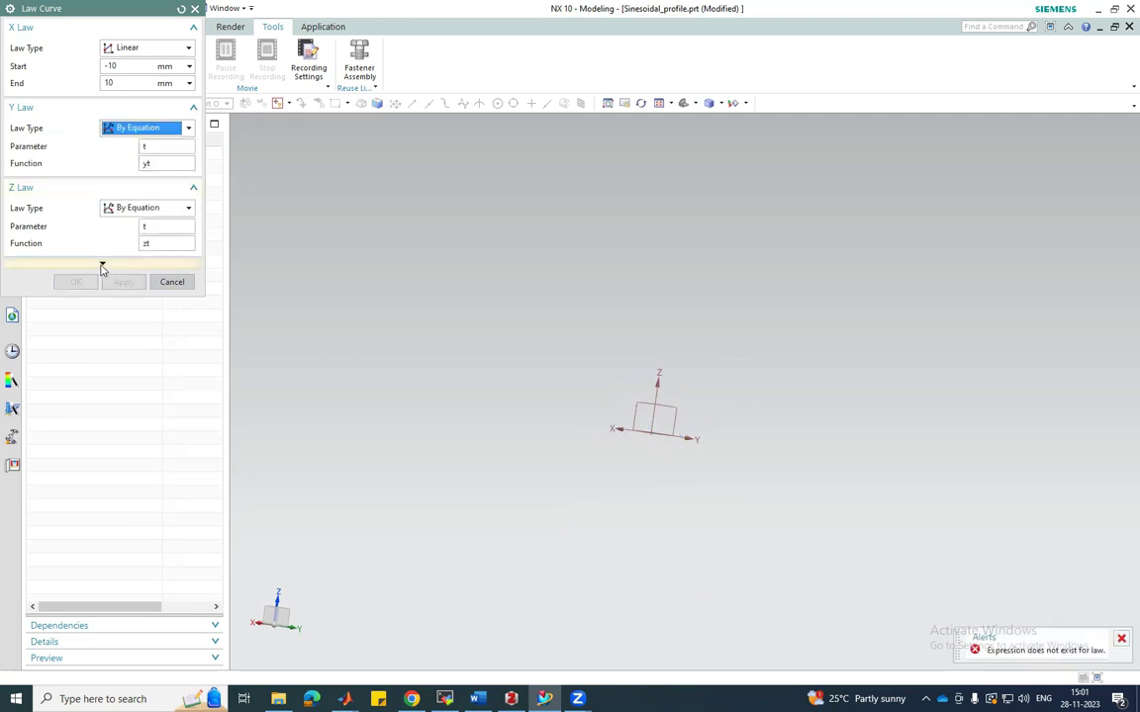
click(195, 10)
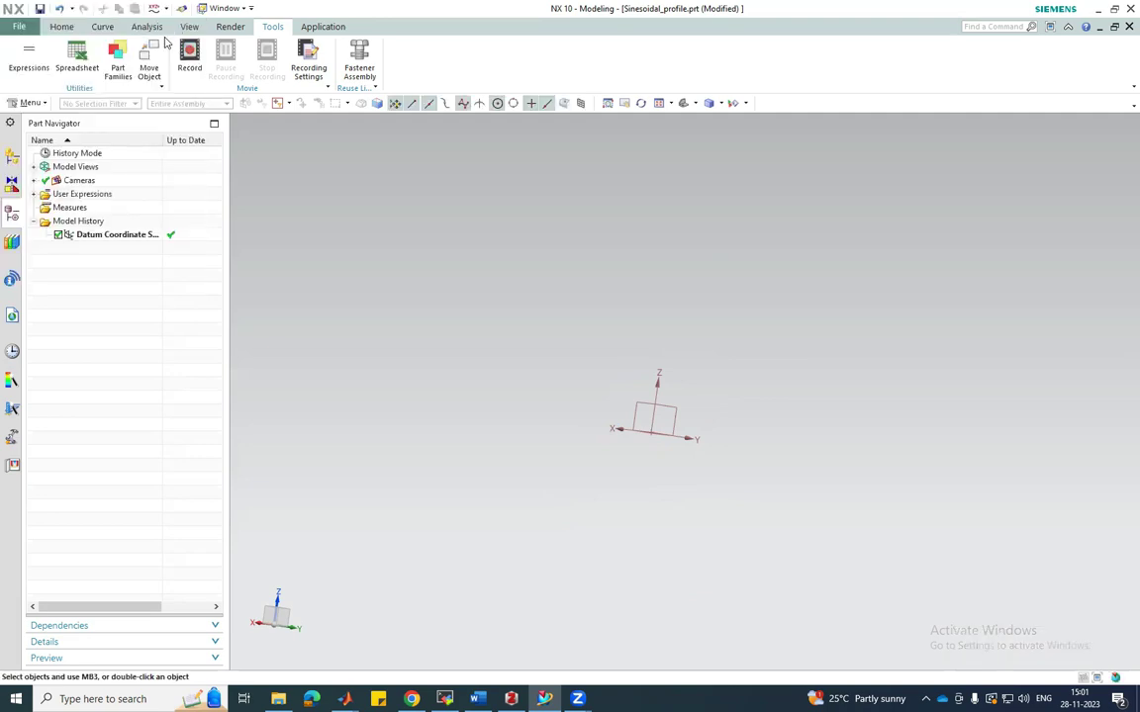
Add a length expression named yt with the value -10 mm and accept the expression list
click(28, 56)
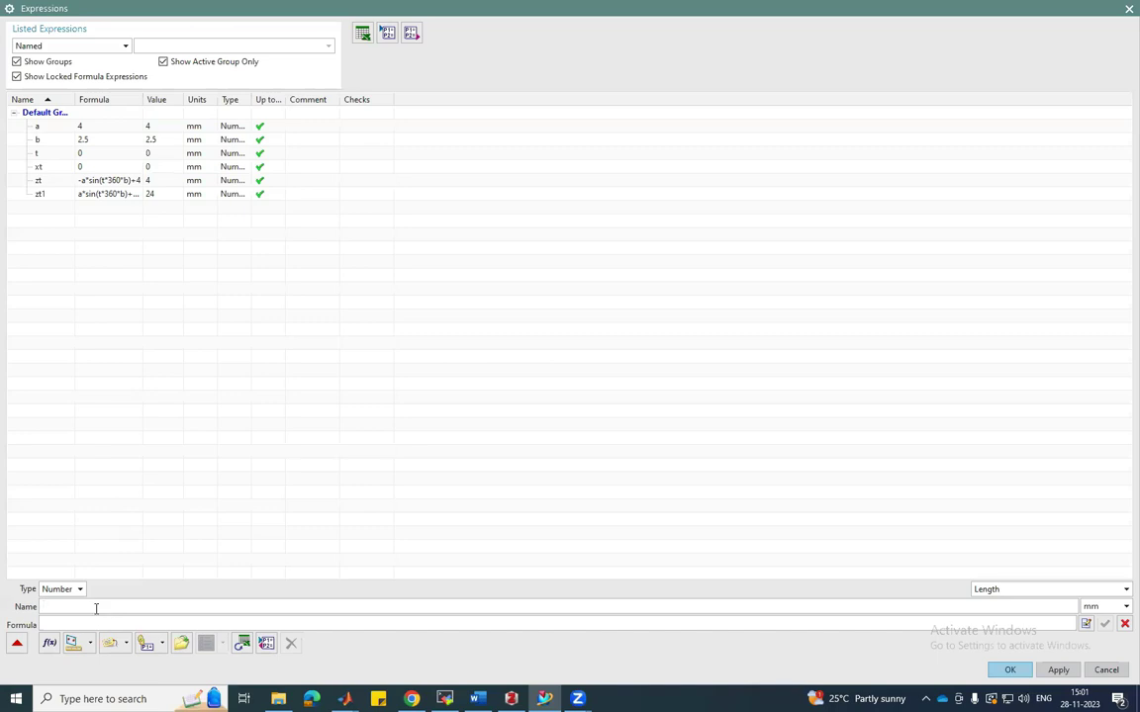
text(yt)
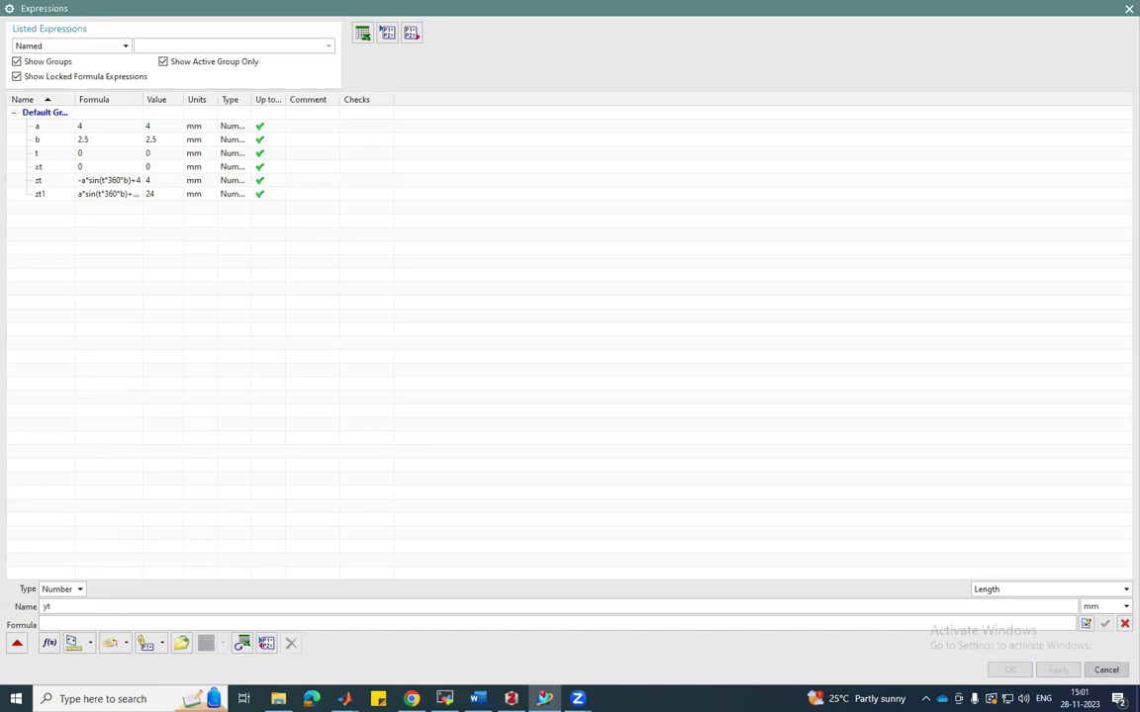
click(77, 622)
text(-10)
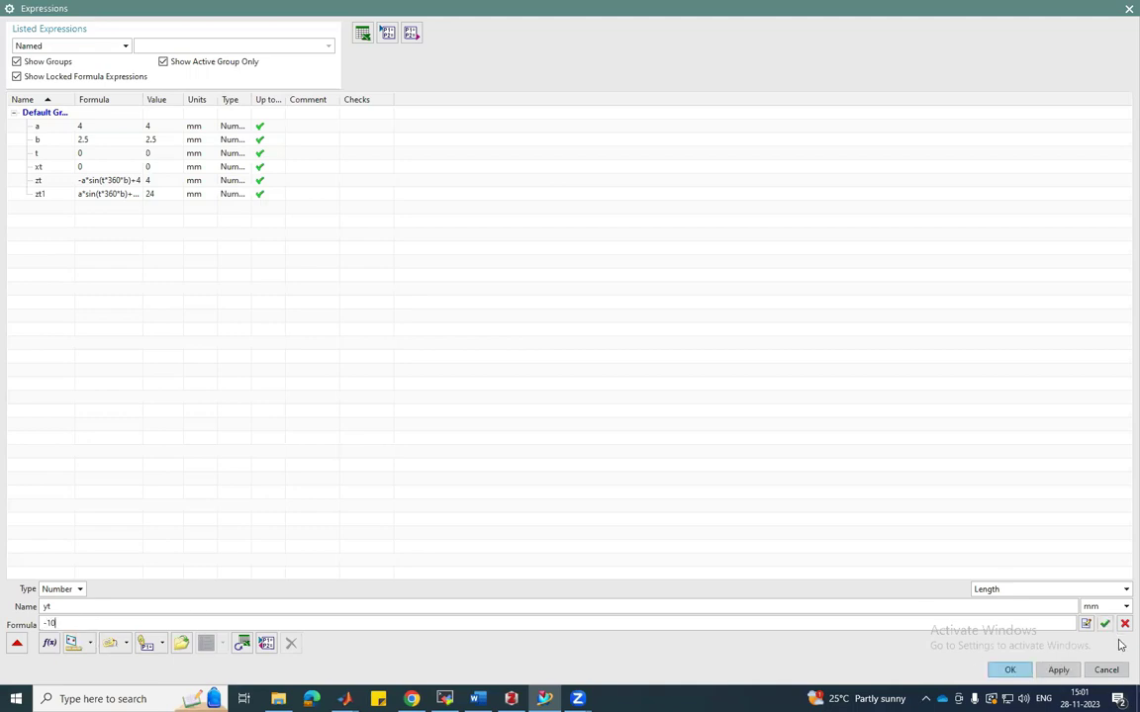
key(Return)
click(1009, 670)
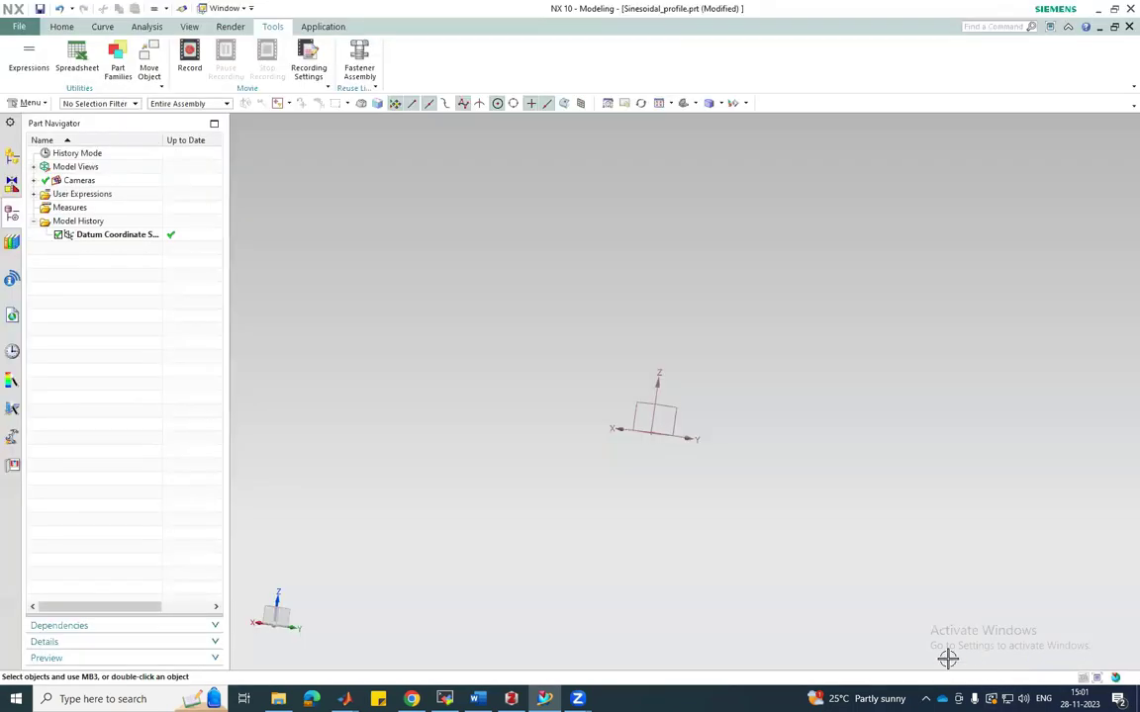
Create a law curve with a Linear X law from -10 to 10 mm and By Equation laws using yt for Y and zt for Z
click(28, 103)
mouse_move(41, 164)
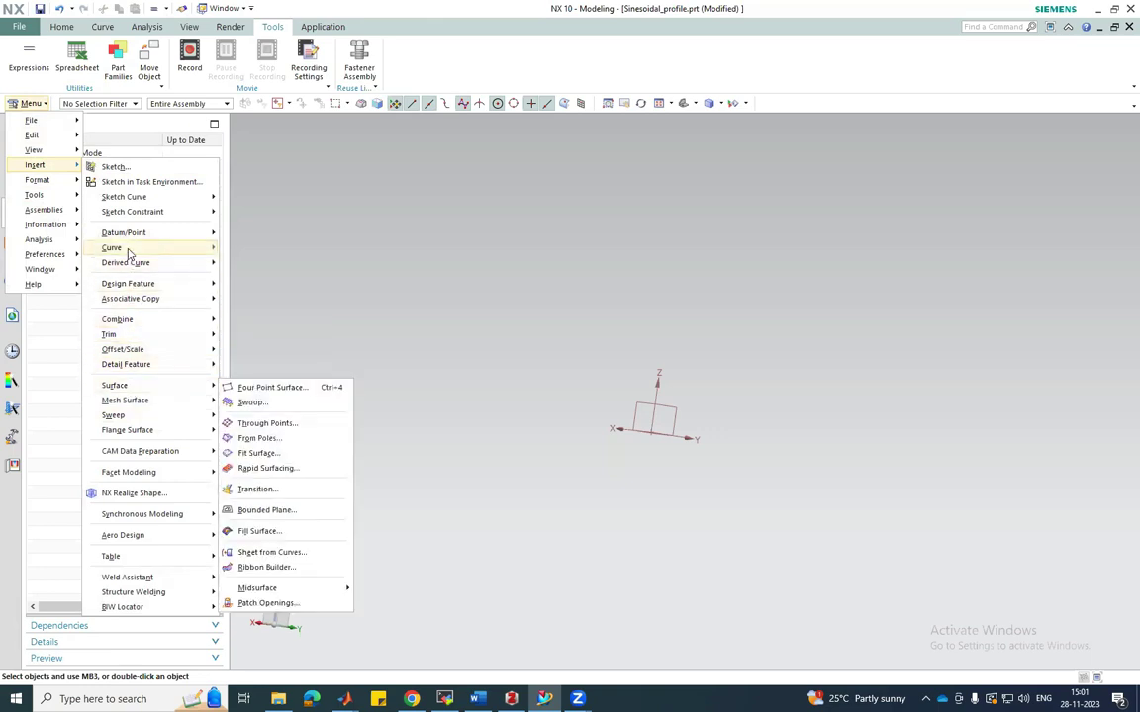
mouse_move(128, 249)
click(265, 452)
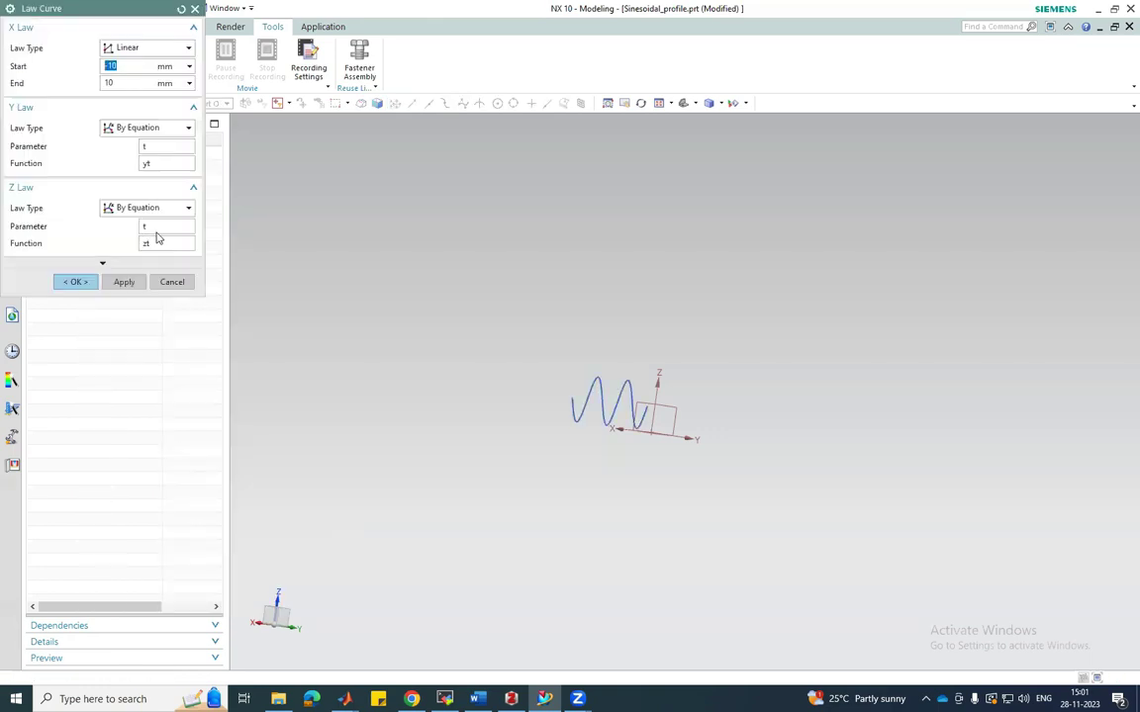
click(80, 283)
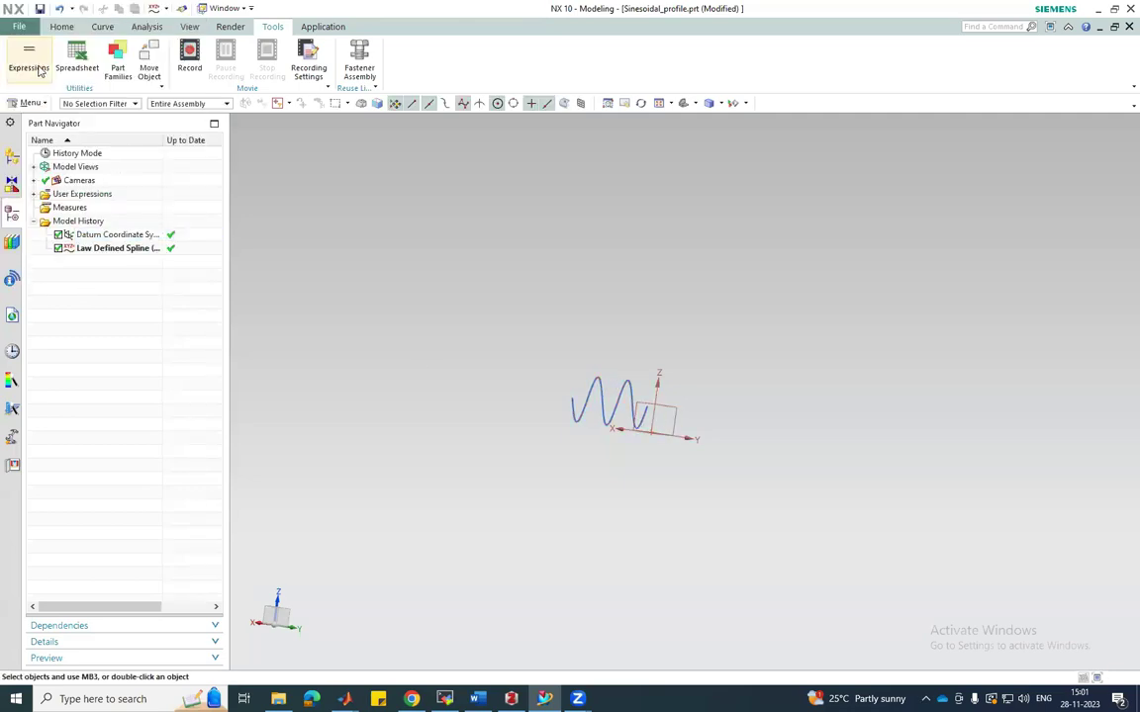
click(30, 103)
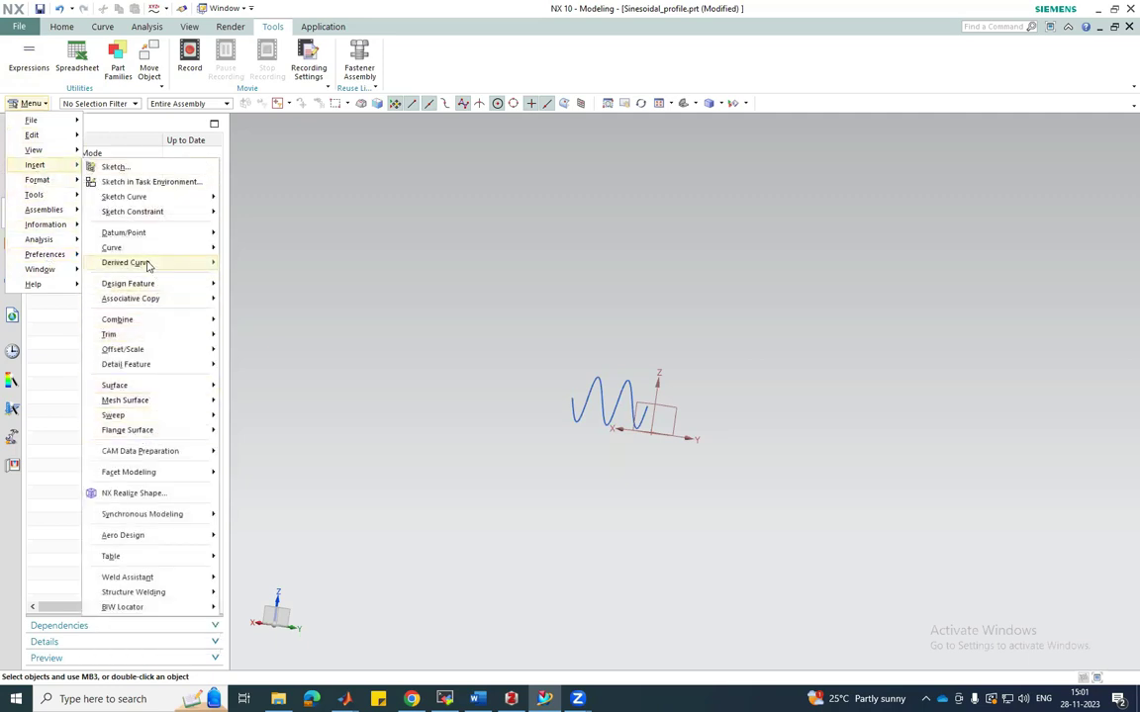
mouse_move(128, 247)
click(254, 447)
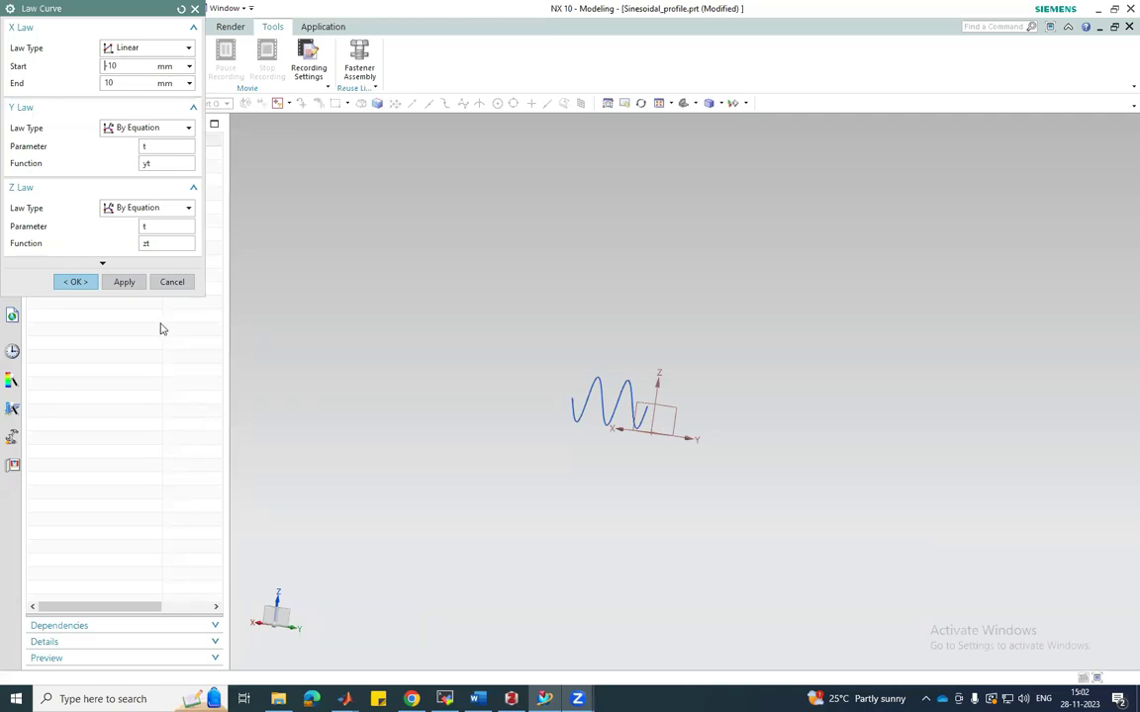
click(76, 283)
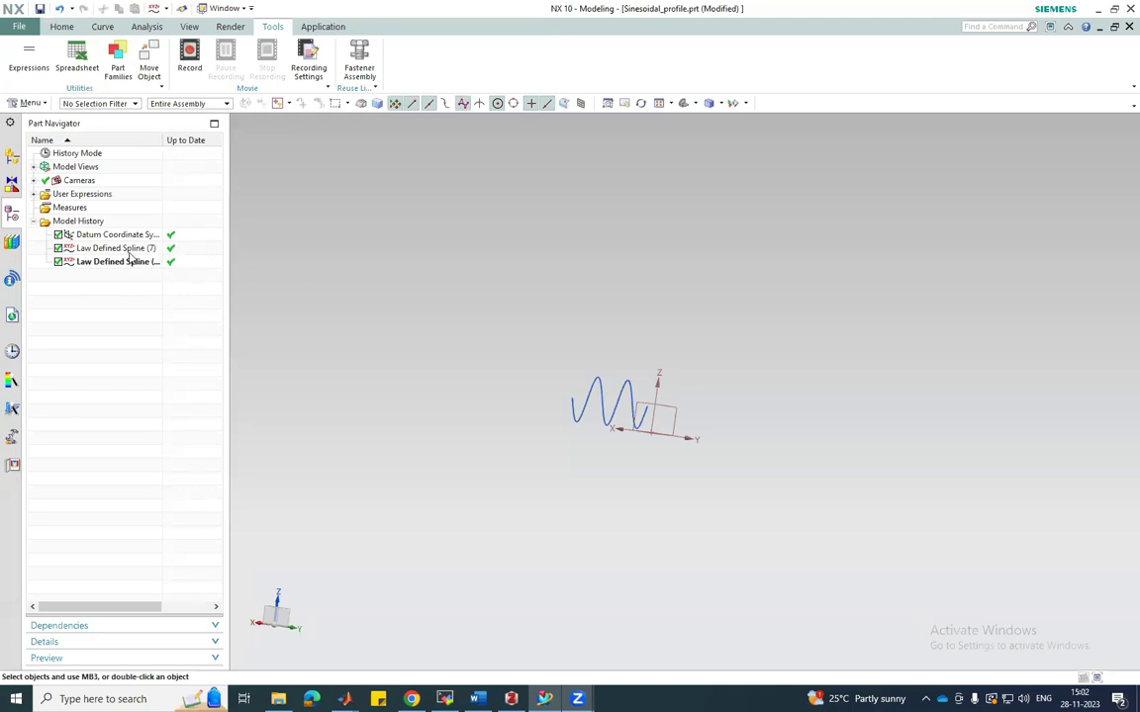
click(112, 263)
key(Delete)
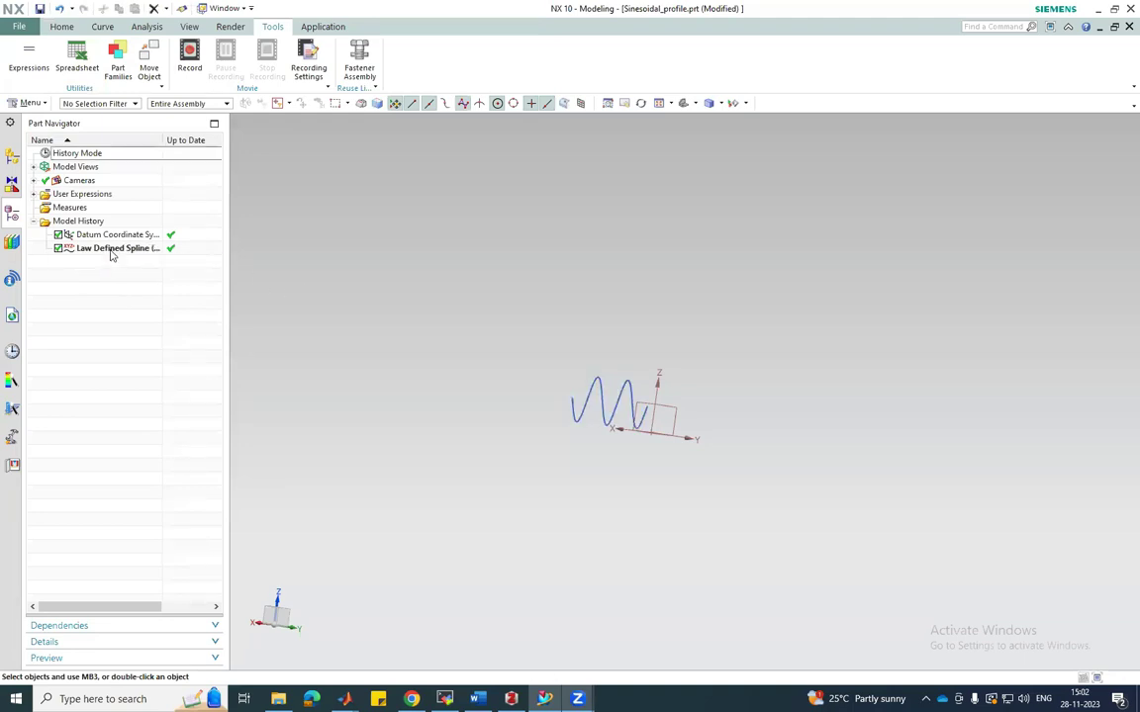
click(24, 102)
click(365, 278)
click(29, 56)
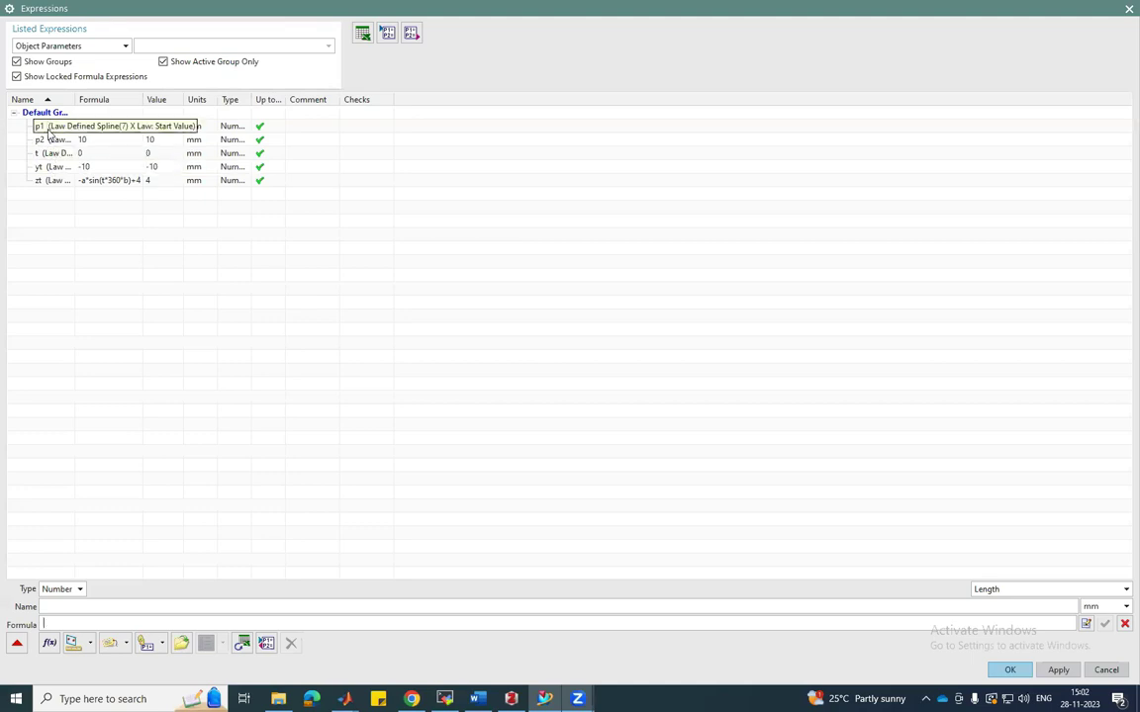
click(1098, 667)
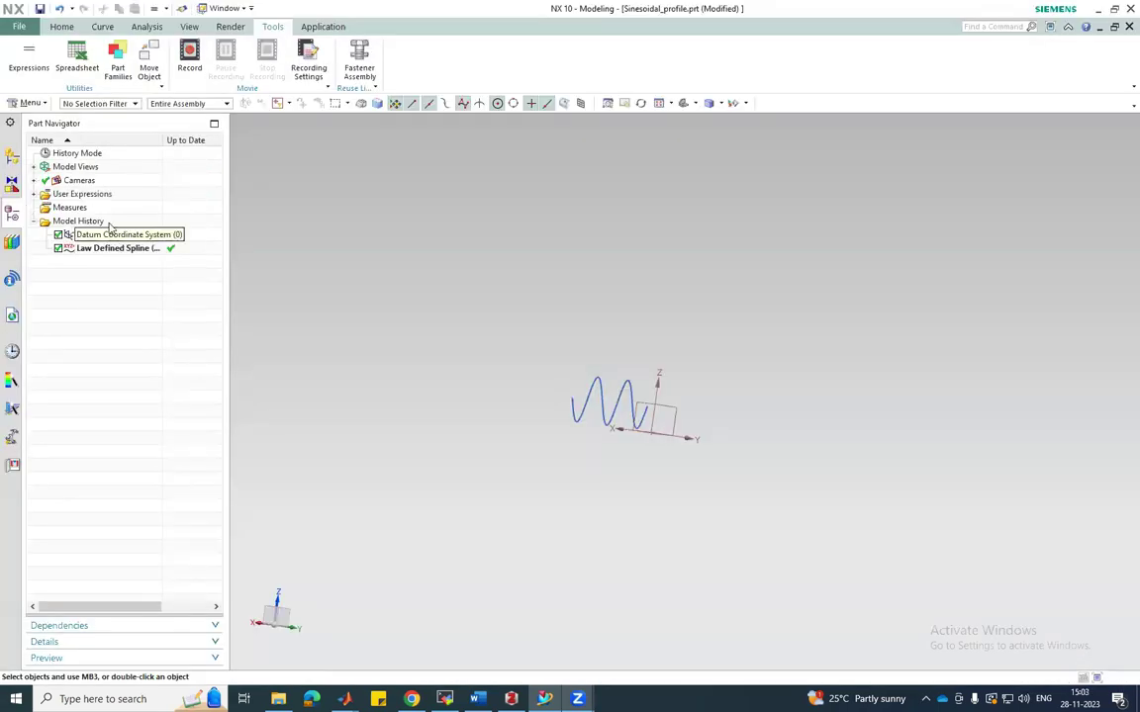
Create another law curve with X Linear from -10 to 10 mm, Y by equation yt and Z by equation zt1
click(29, 103)
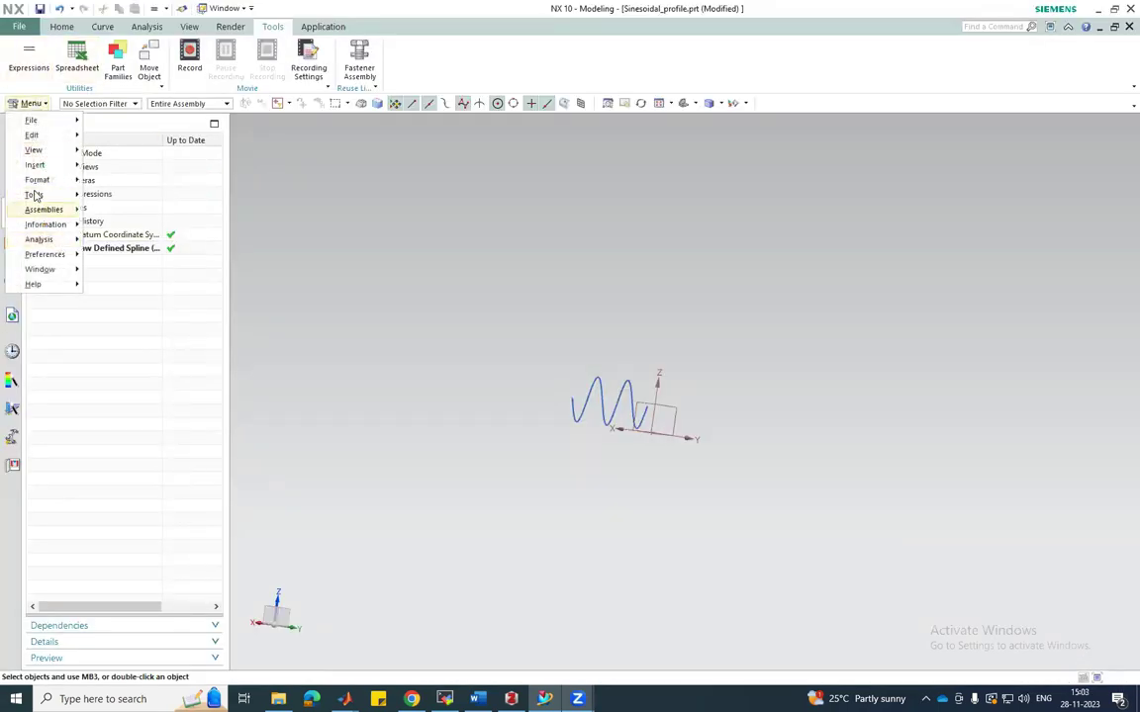
mouse_move(40, 164)
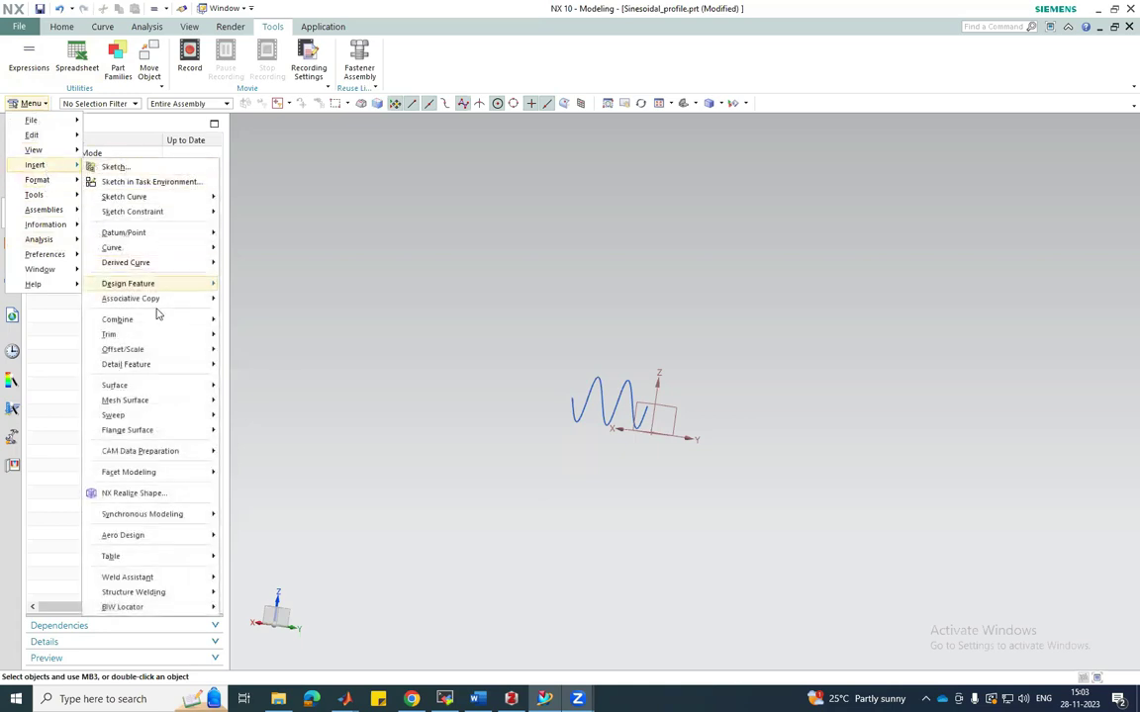
mouse_move(141, 382)
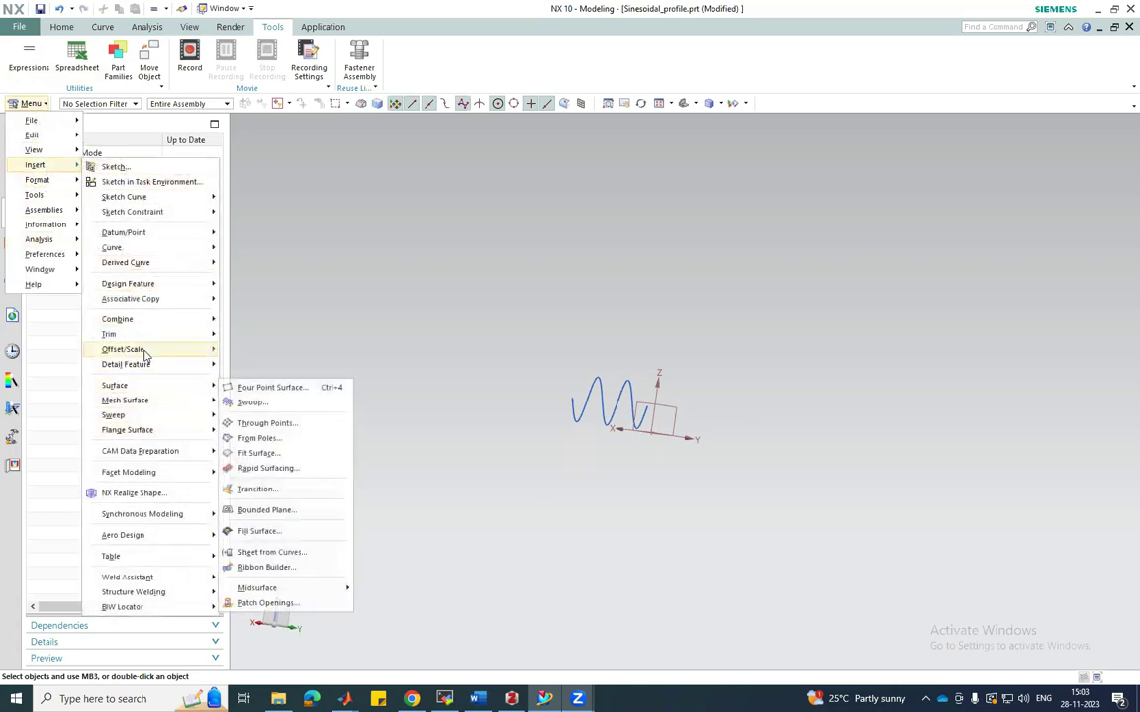
mouse_move(129, 252)
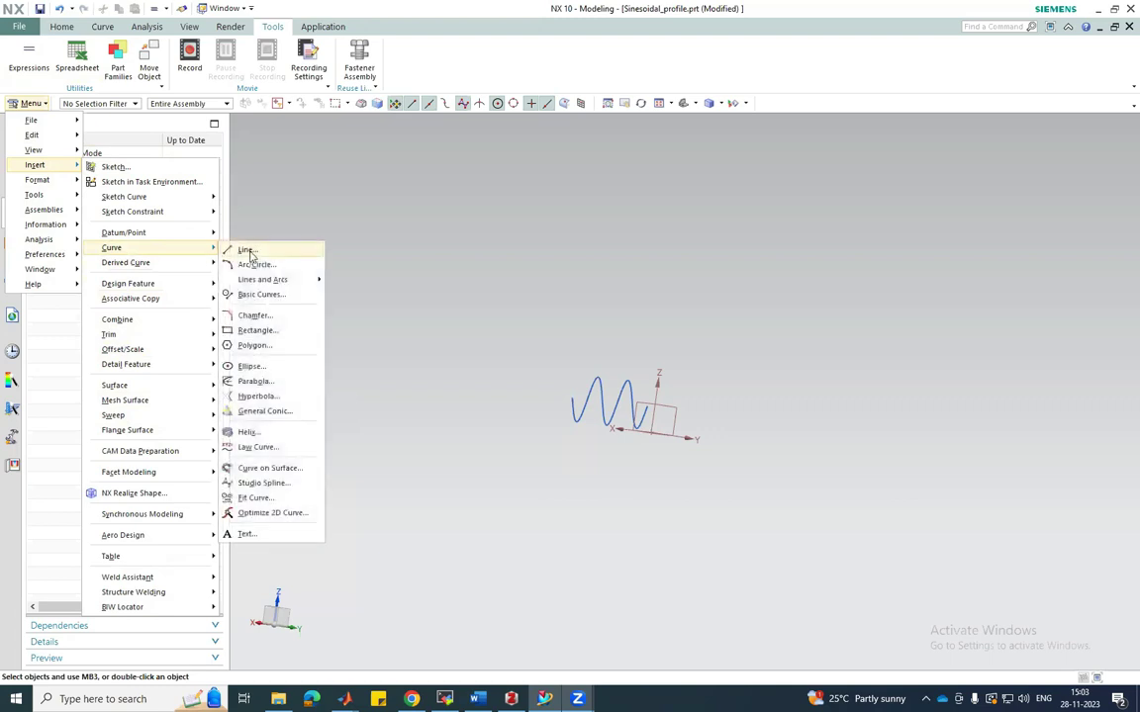
click(259, 447)
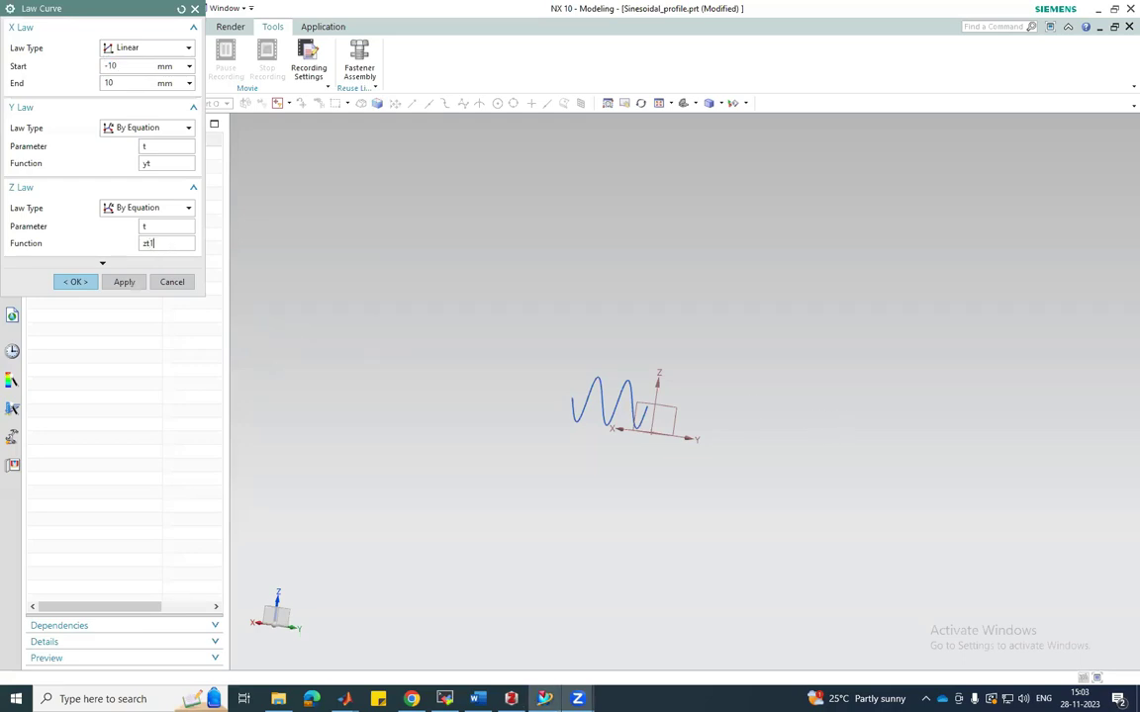
click(124, 282)
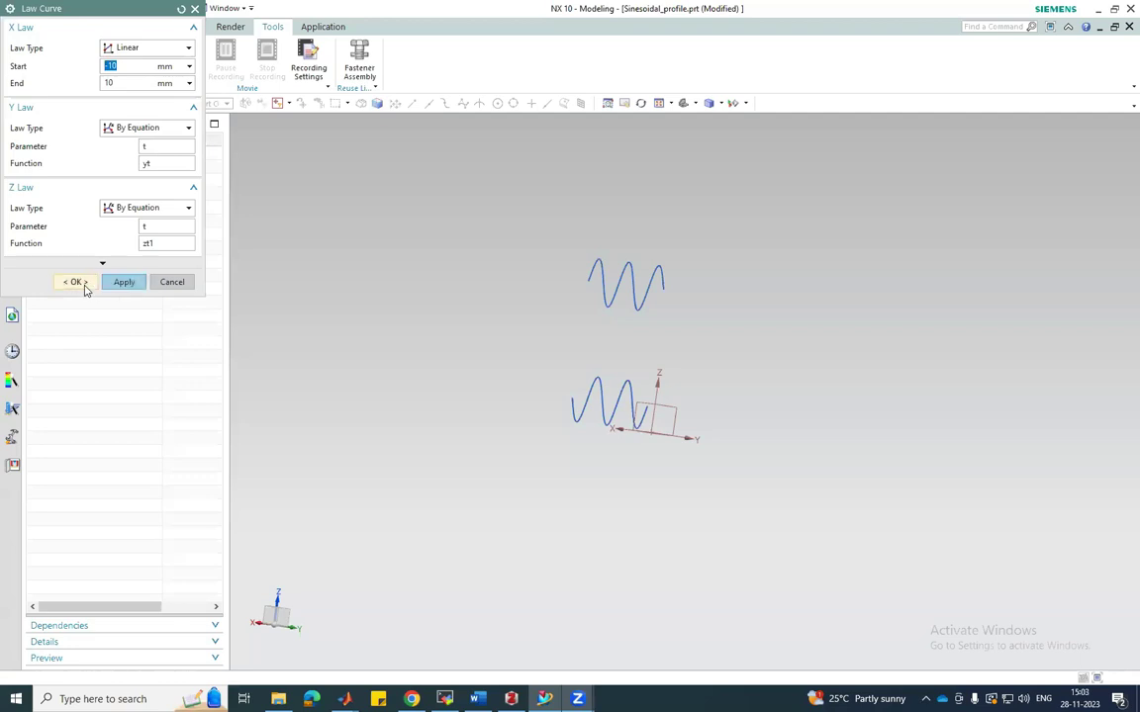
click(84, 286)
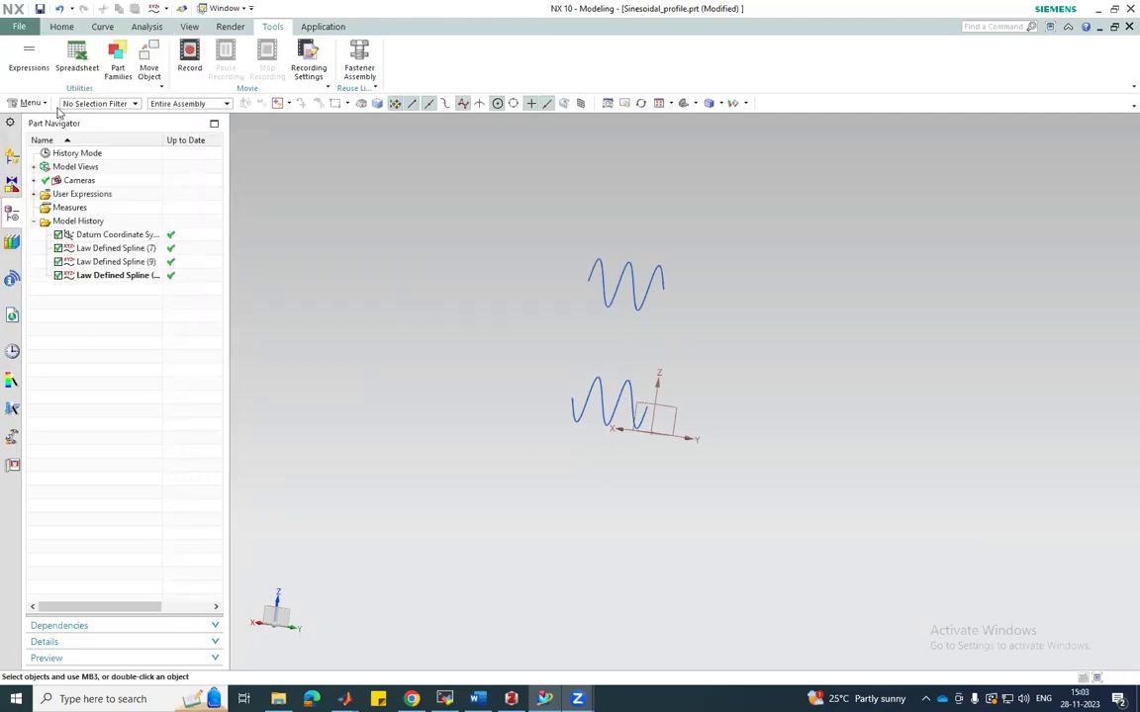
Create an XC-ZC datum plane at a reversed 10 mm offset, resized to about 42 by 69 mm around the sine curves
click(59, 28)
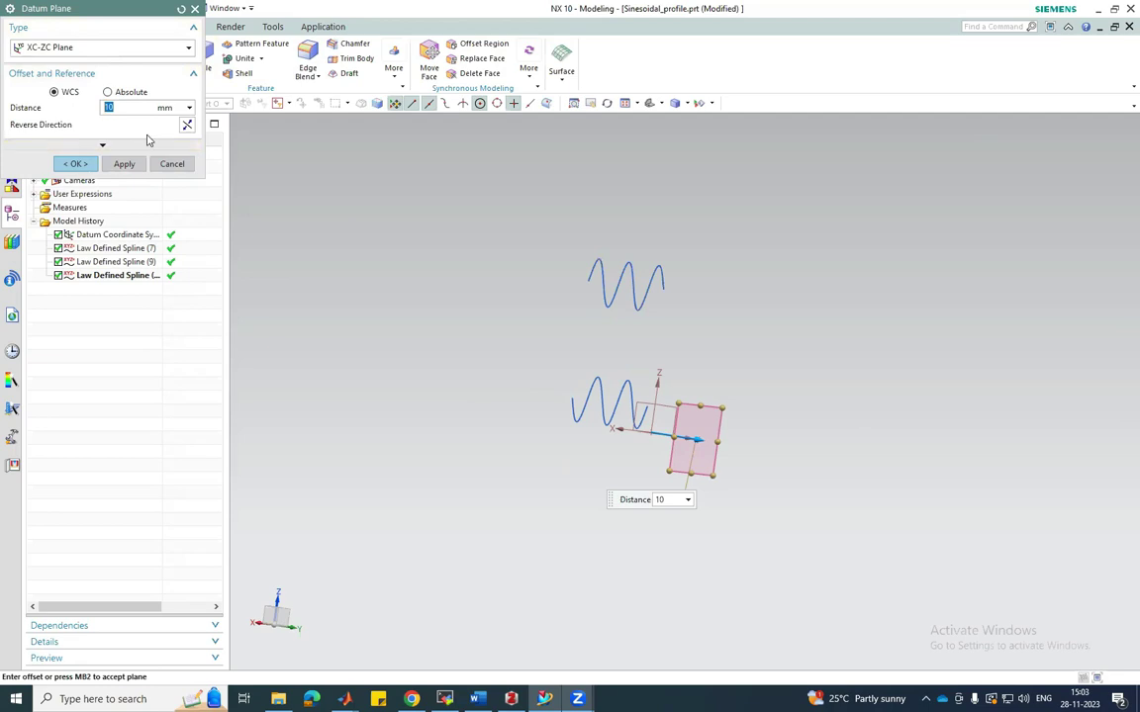
click(185, 127)
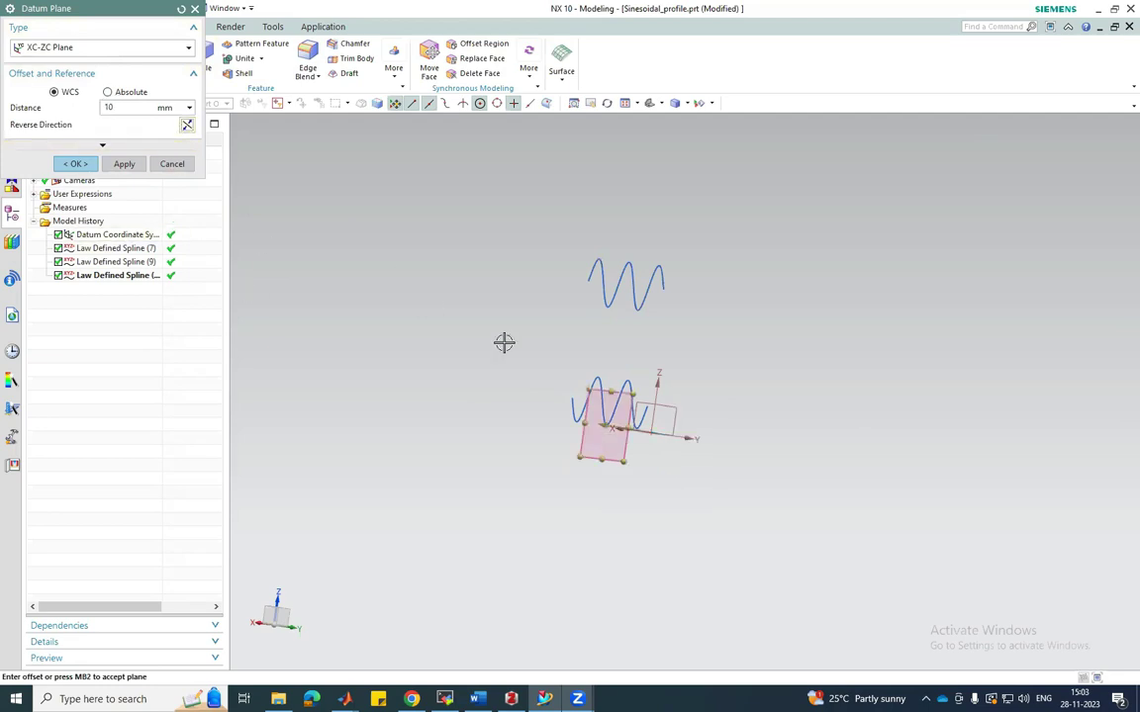
drag(583, 447, 484, 447)
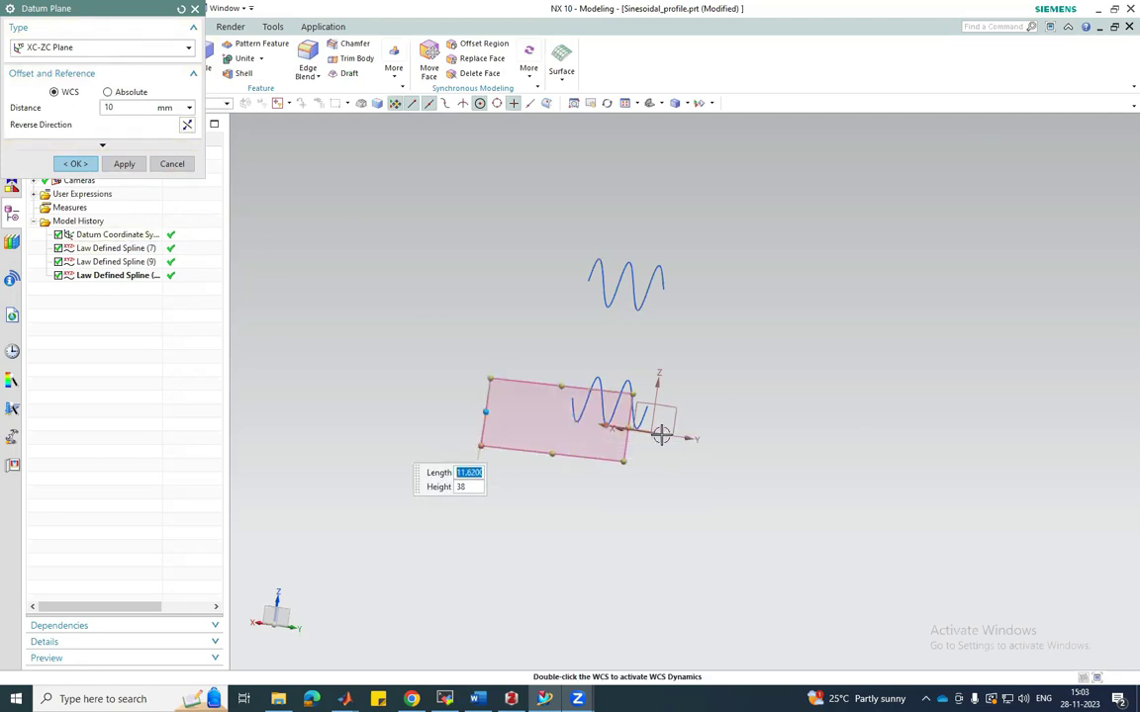
drag(629, 431, 746, 410)
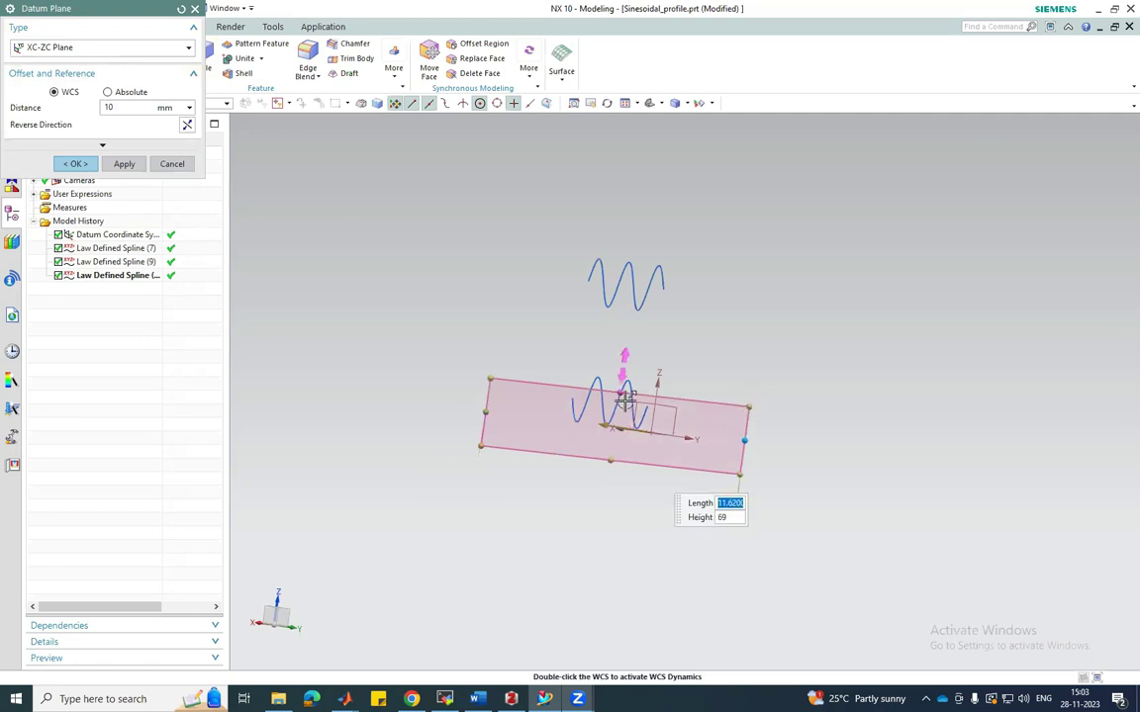
drag(616, 384, 619, 211)
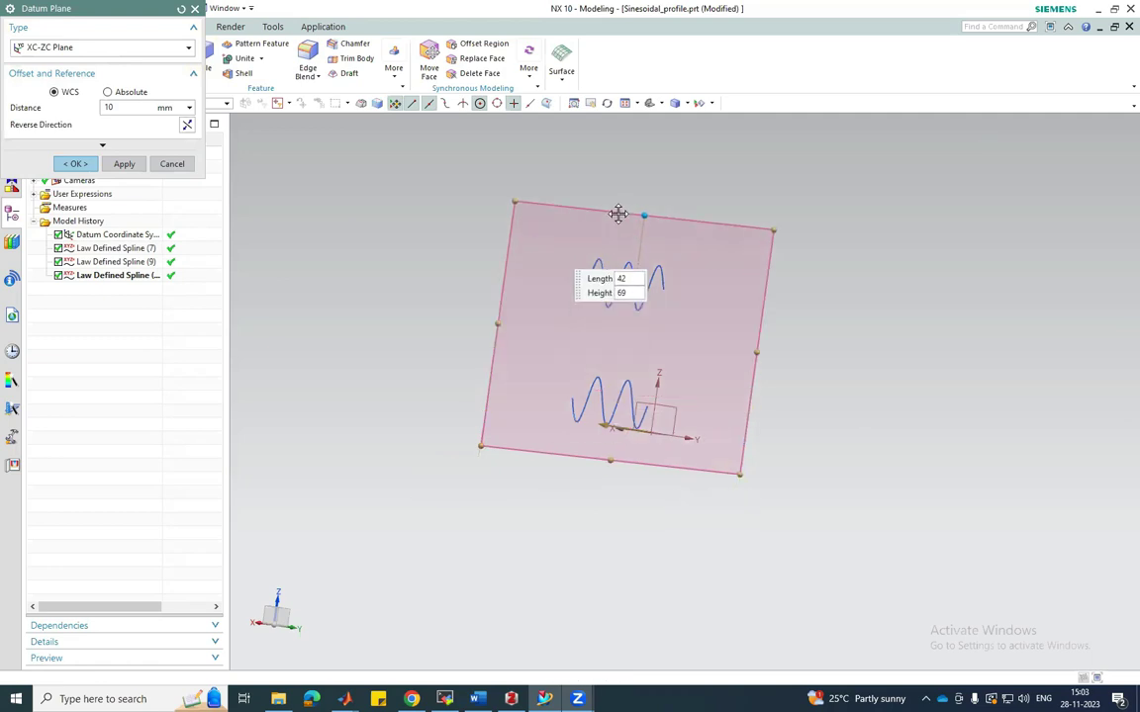
click(75, 164)
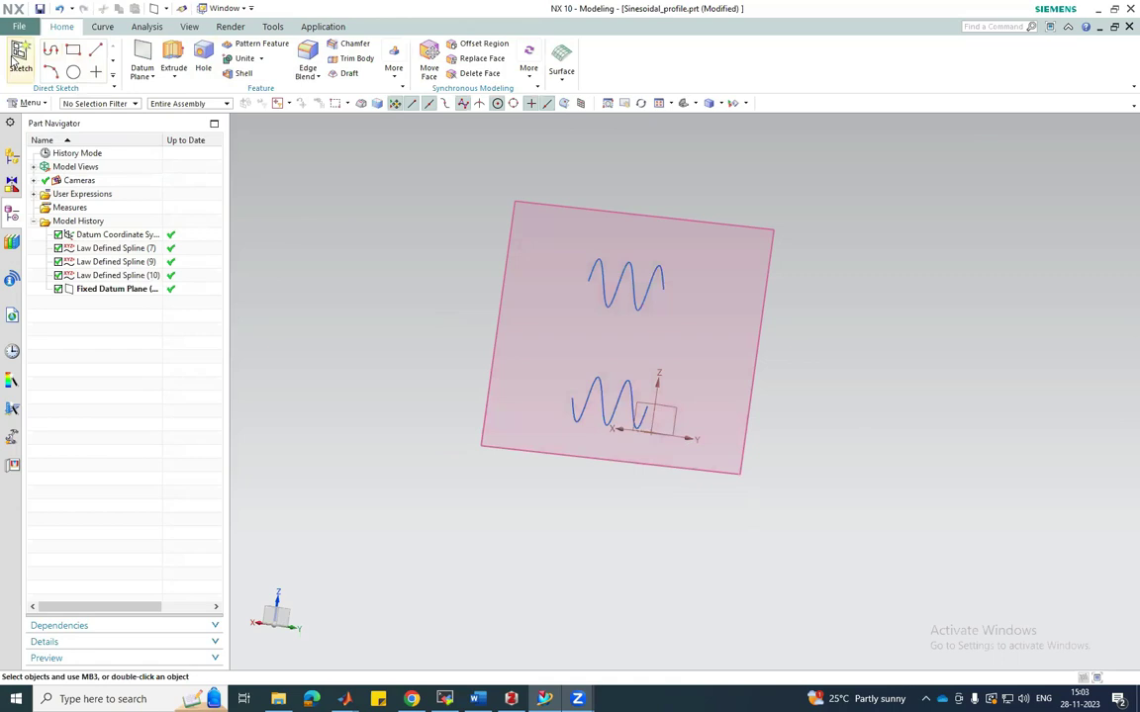
Sketch two vertical lines on the offset datum plane, joining the matching ends of the upper and lower sine curves, and finish the sketch
click(19, 57)
click(643, 211)
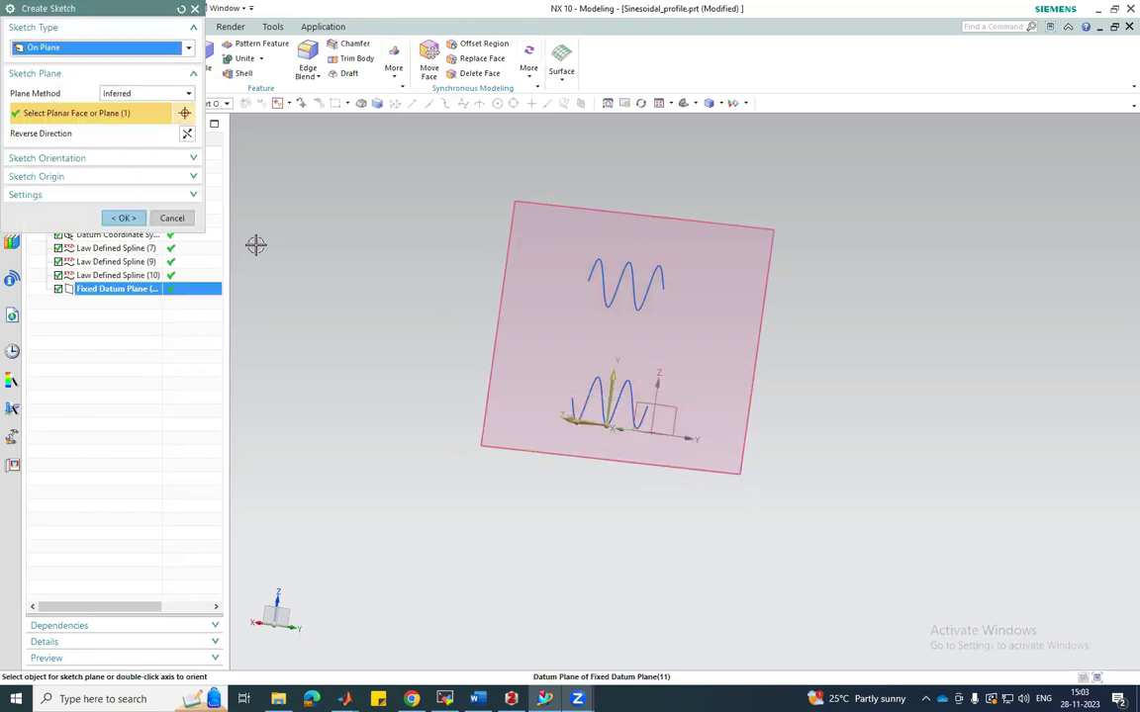
click(121, 218)
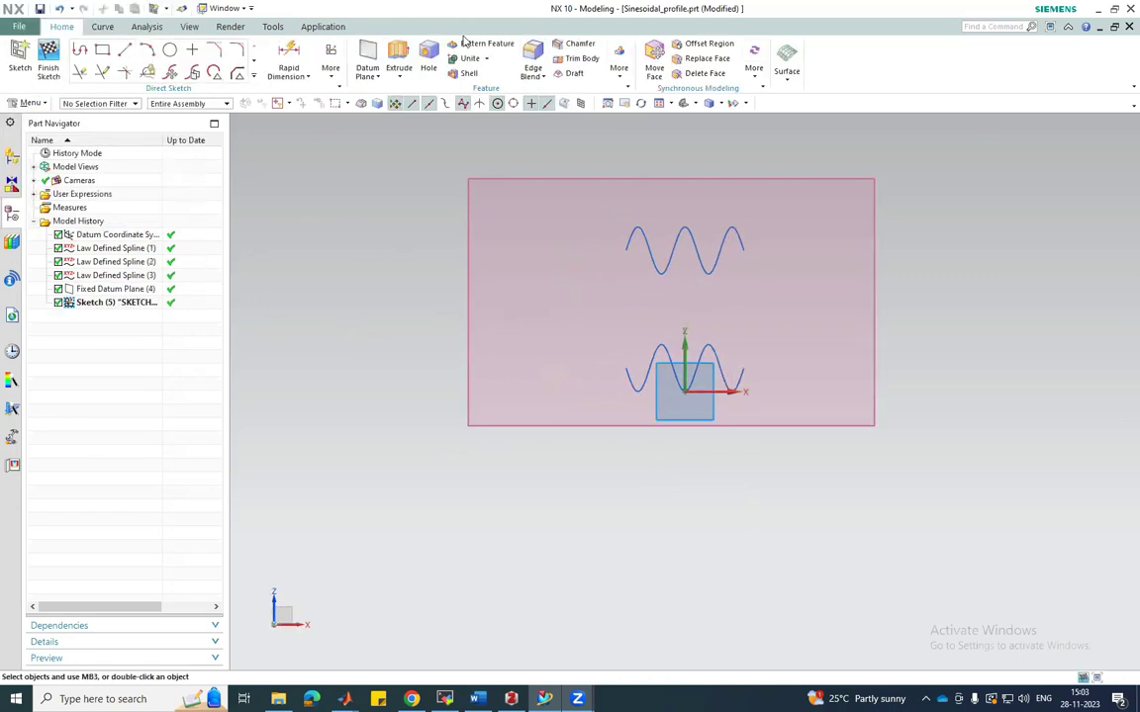
click(124, 49)
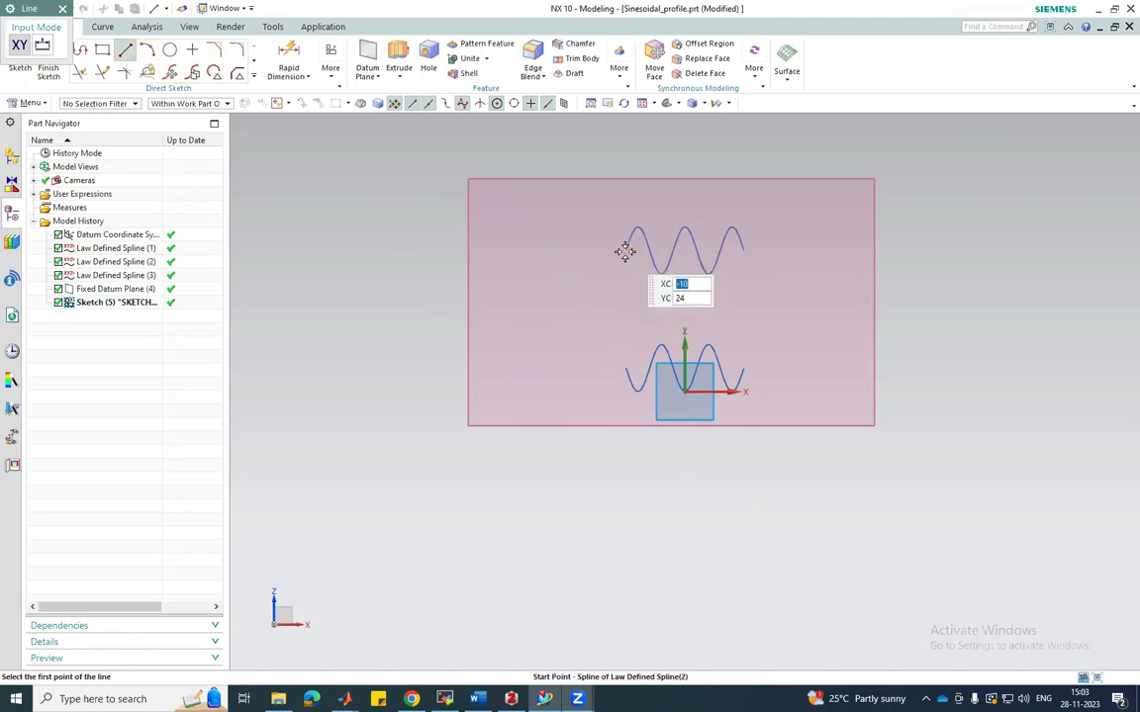
click(626, 249)
click(624, 368)
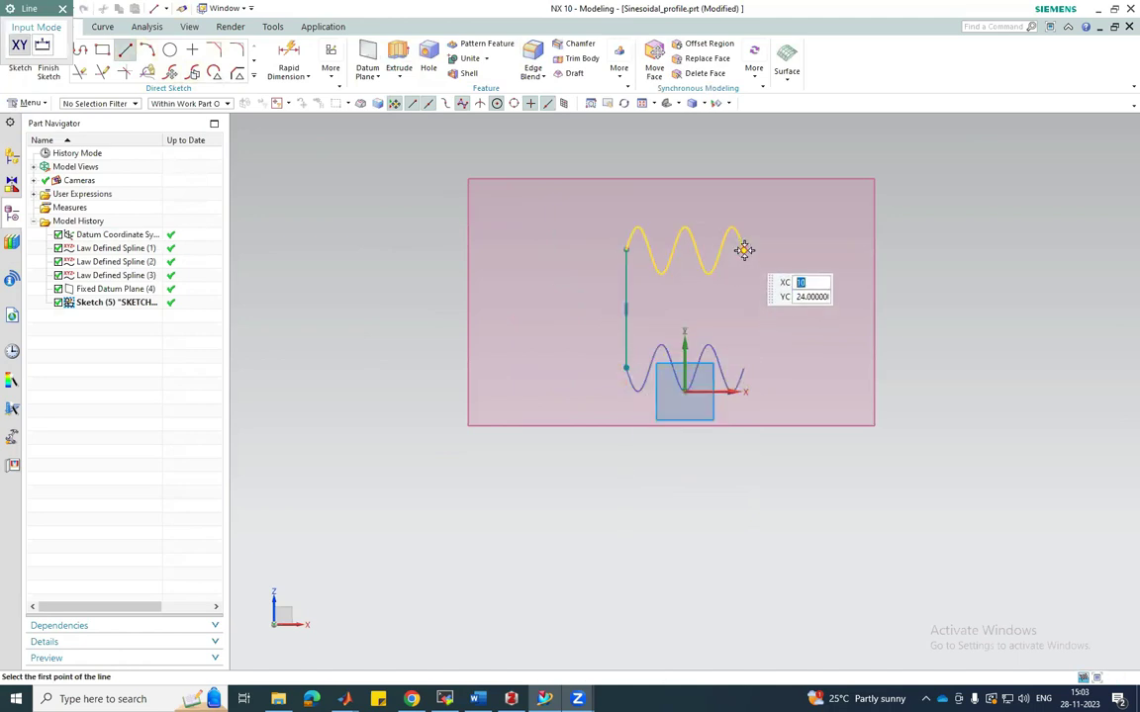
click(744, 249)
click(744, 368)
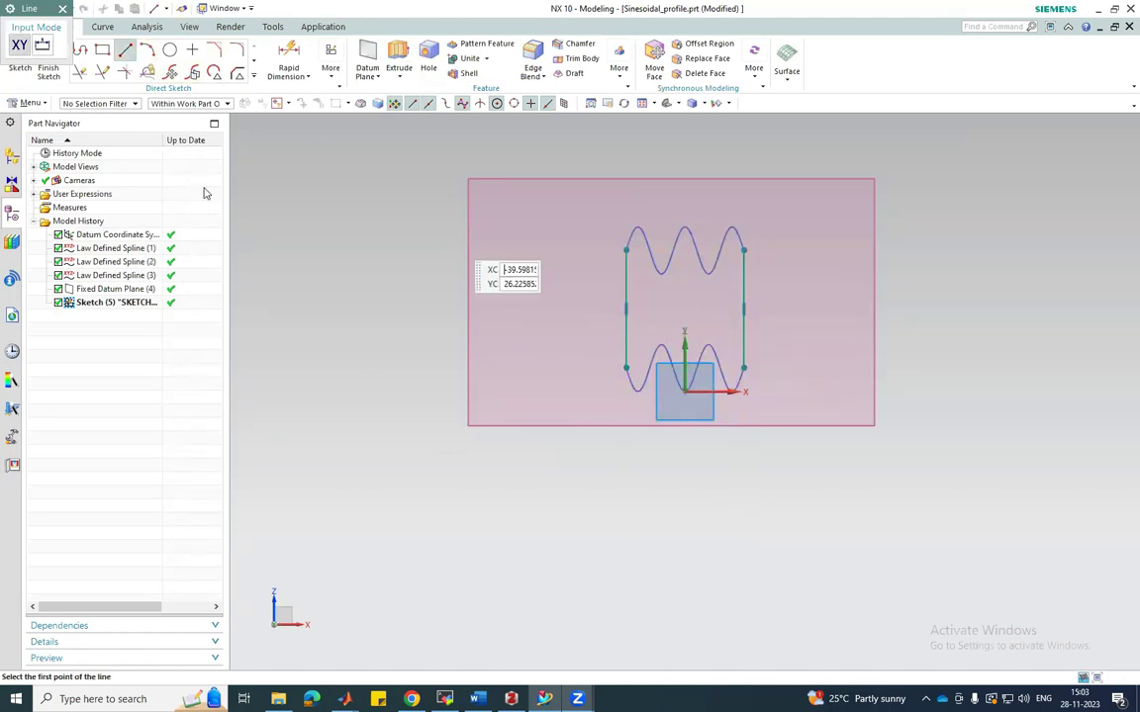
click(47, 69)
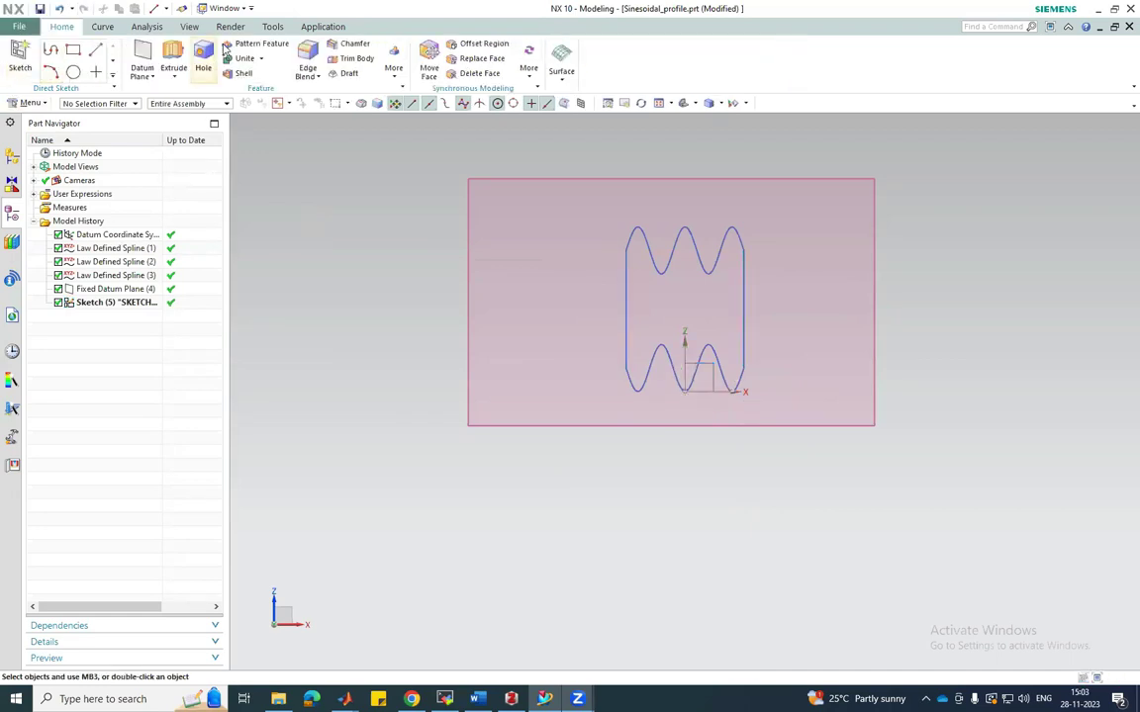
Extrude the closed profile of the two sine curves and two side lines from 0 to -20 mm
click(173, 58)
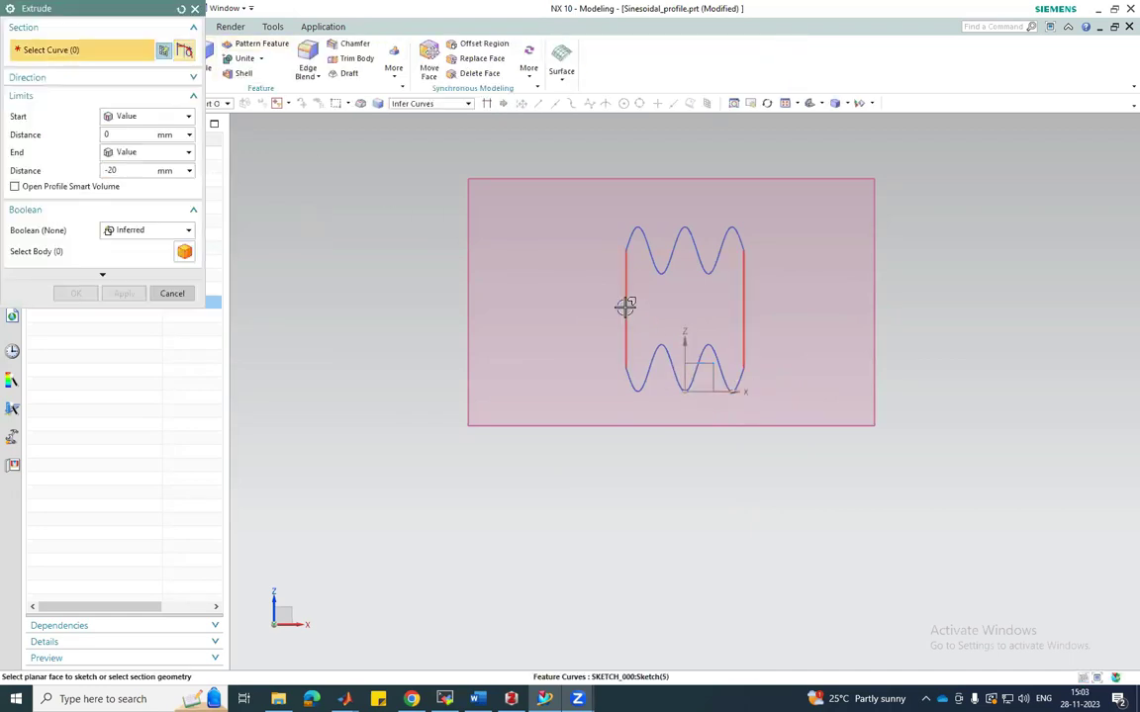
click(625, 307)
click(652, 241)
click(666, 362)
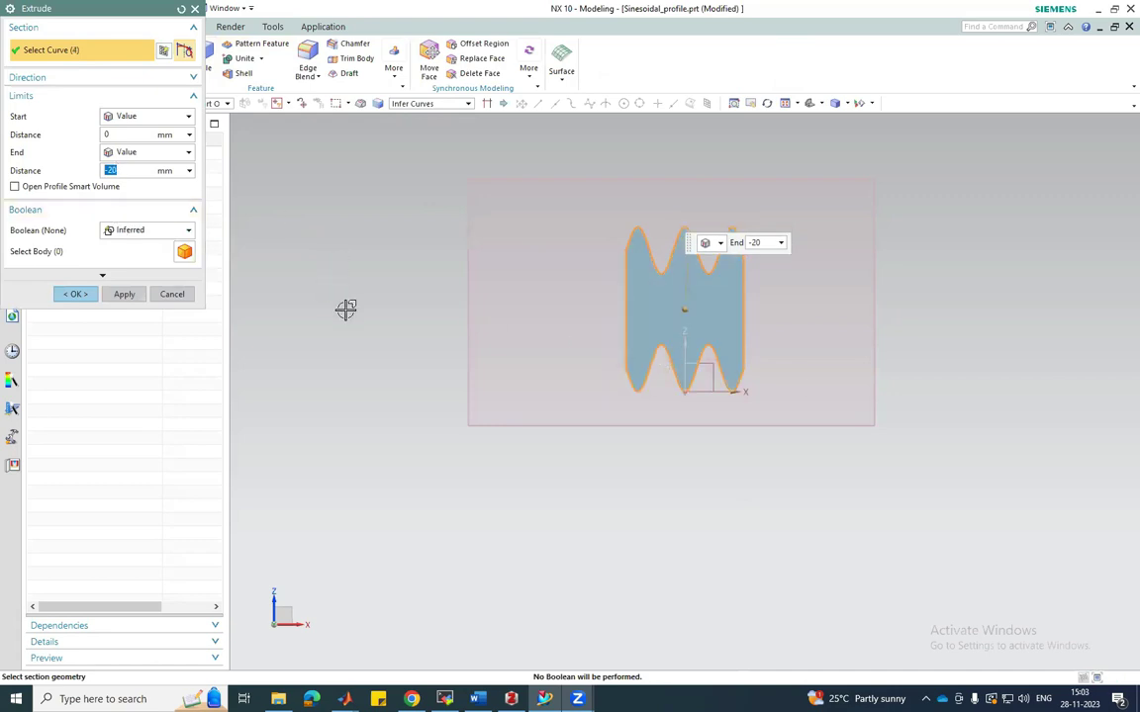
middle_drag(350, 309, 407, 325)
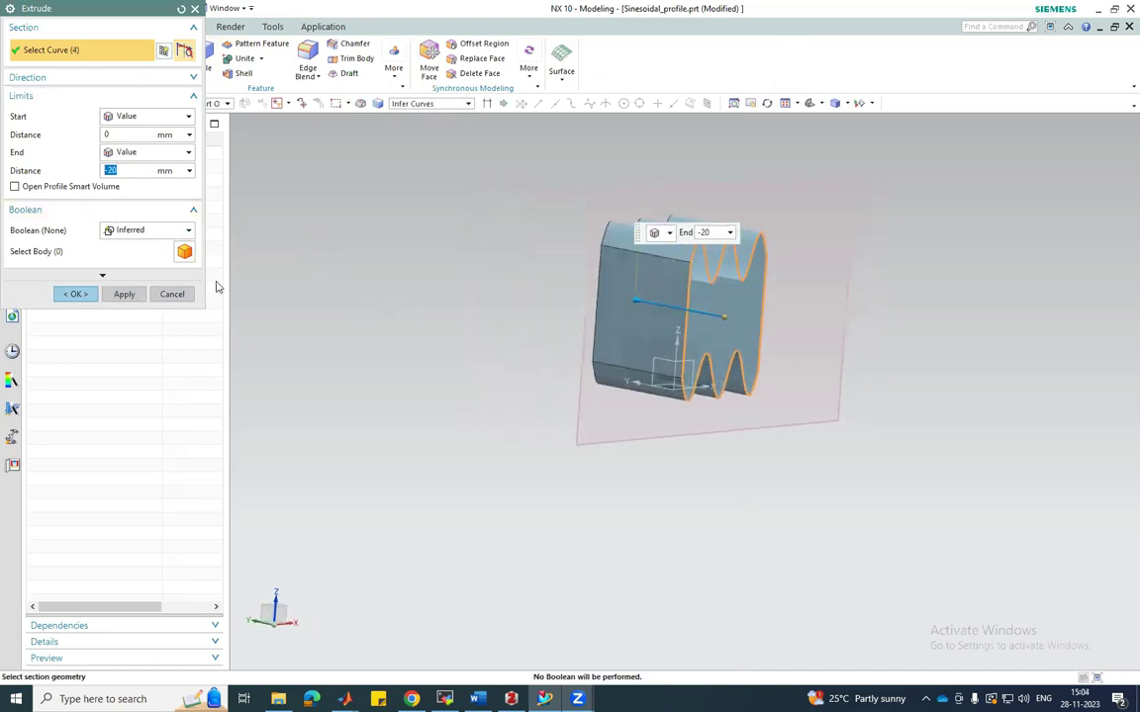
click(77, 294)
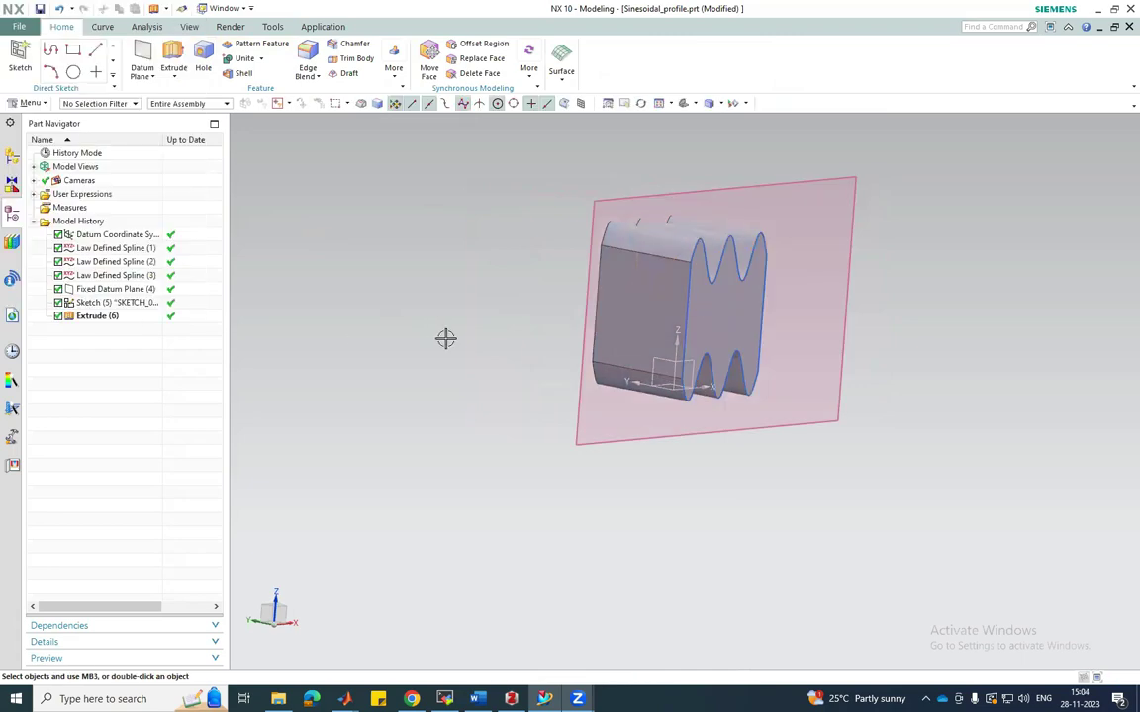
Hide the fixed datum plane and inspect the extruded sinusoidal body from several sides
click(113, 288)
right_click(111, 289)
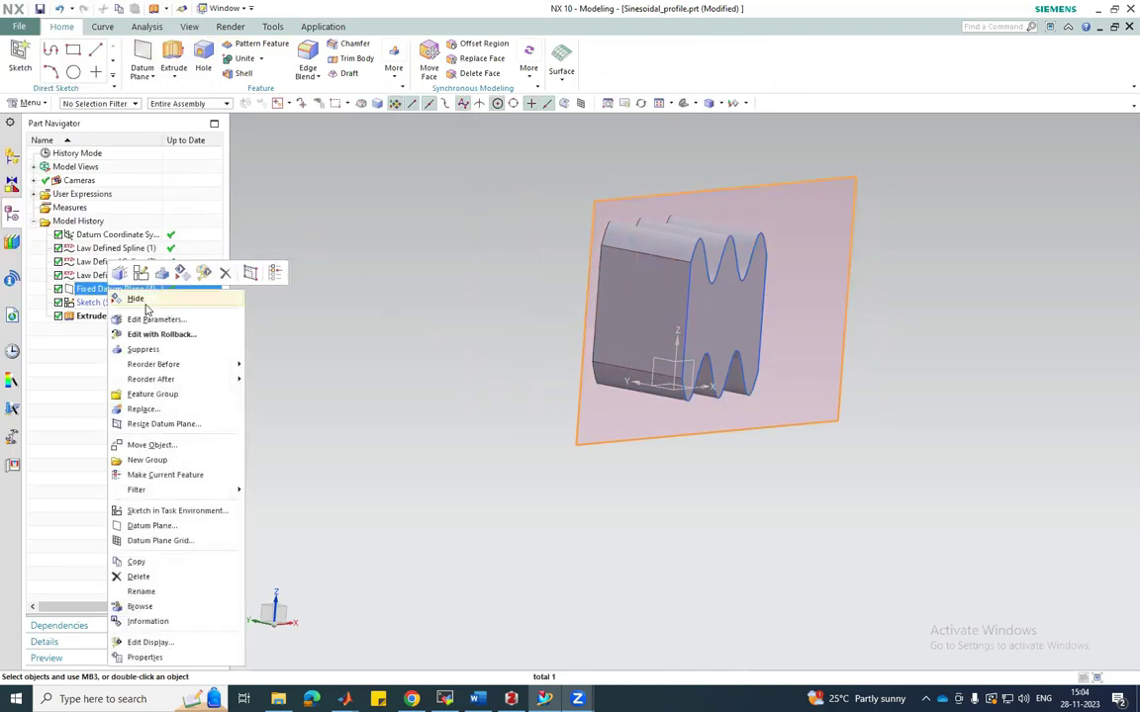
click(138, 300)
middle_drag(507, 379, 766, 321)
scroll(656, 321, up, 5)
scroll(872, 476, down, 2)
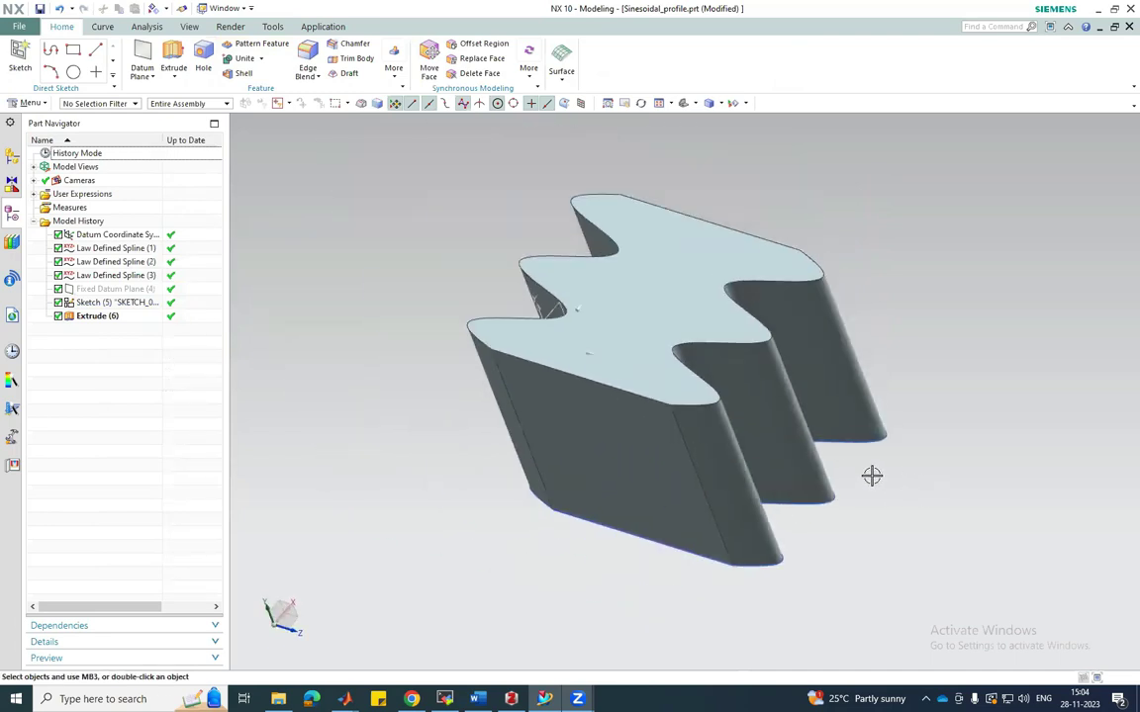
mouse_move(913, 499)
middle_down()
mouse_move(815, 310)
mouse_move(847, 288)
mouse_move(908, 343)
mouse_move(985, 364)
mouse_move(845, 275)
mouse_move(681, 286)
mouse_move(614, 316)
mouse_move(654, 226)
middle_up()
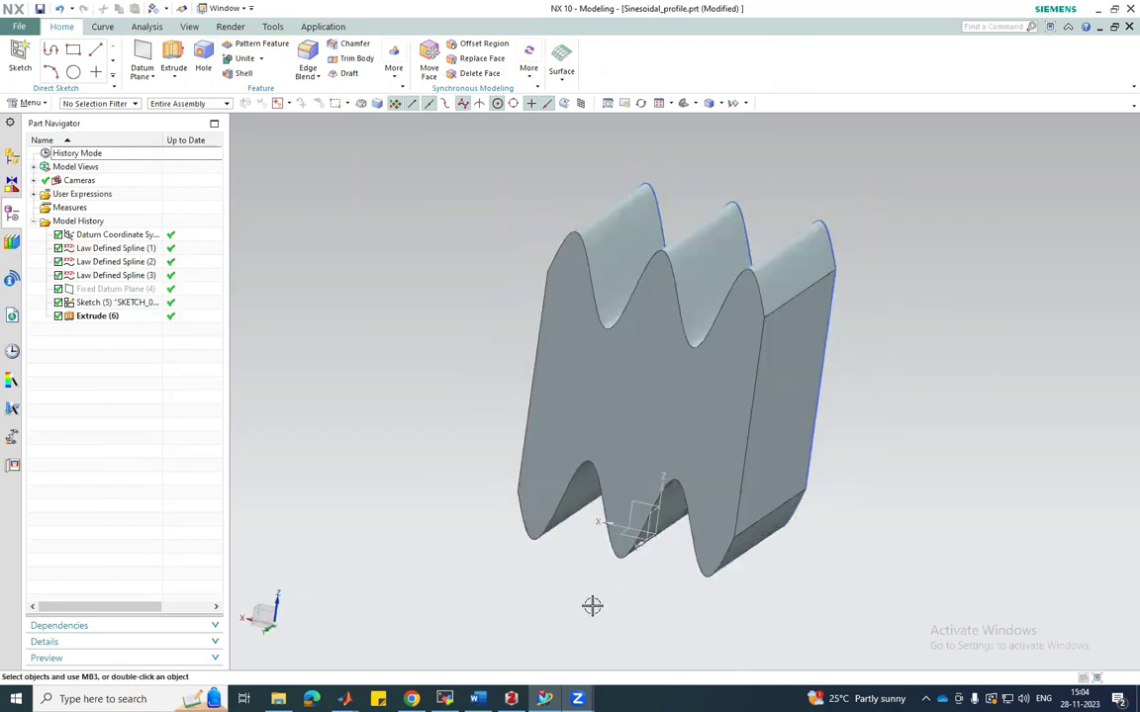
Review the formulas of expressions a, b, t, xt, yt, zt and zt1, then look over the finished body
click(272, 26)
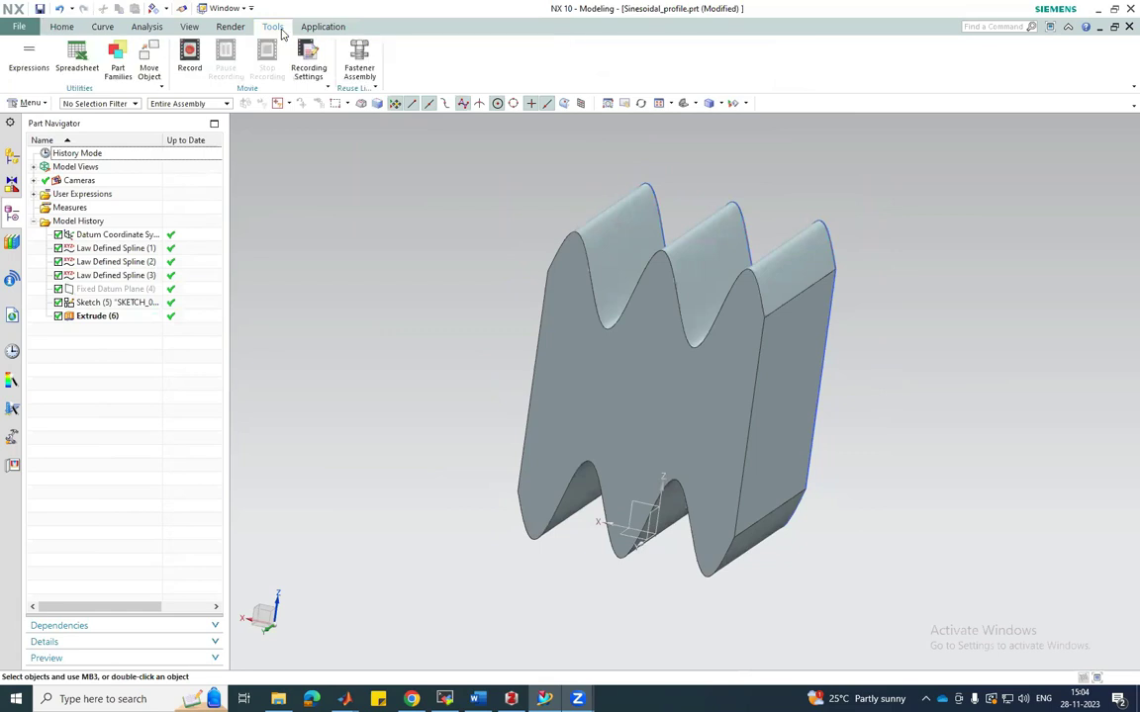
click(33, 55)
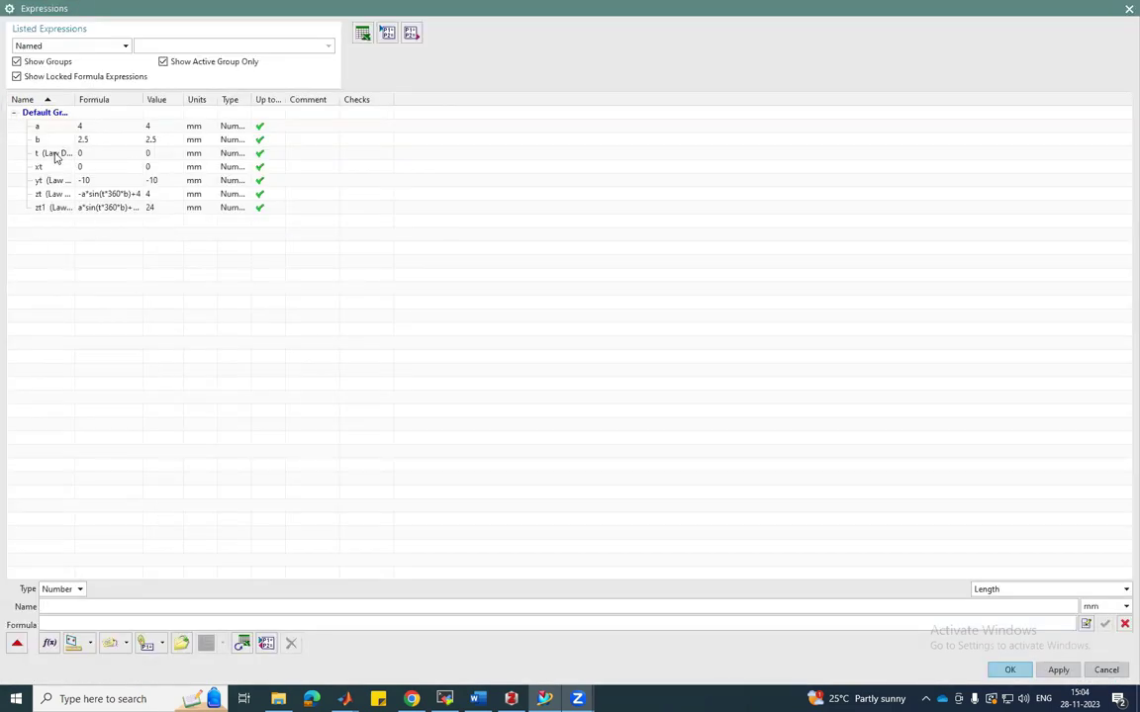
click(51, 126)
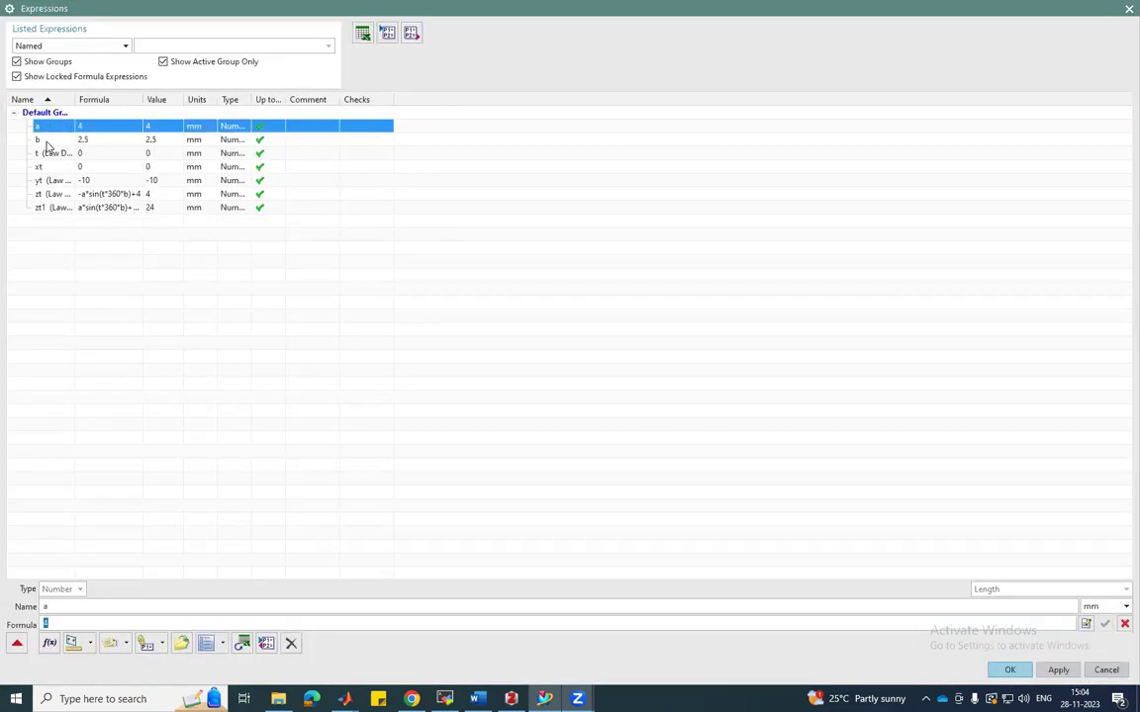
click(47, 143)
click(49, 153)
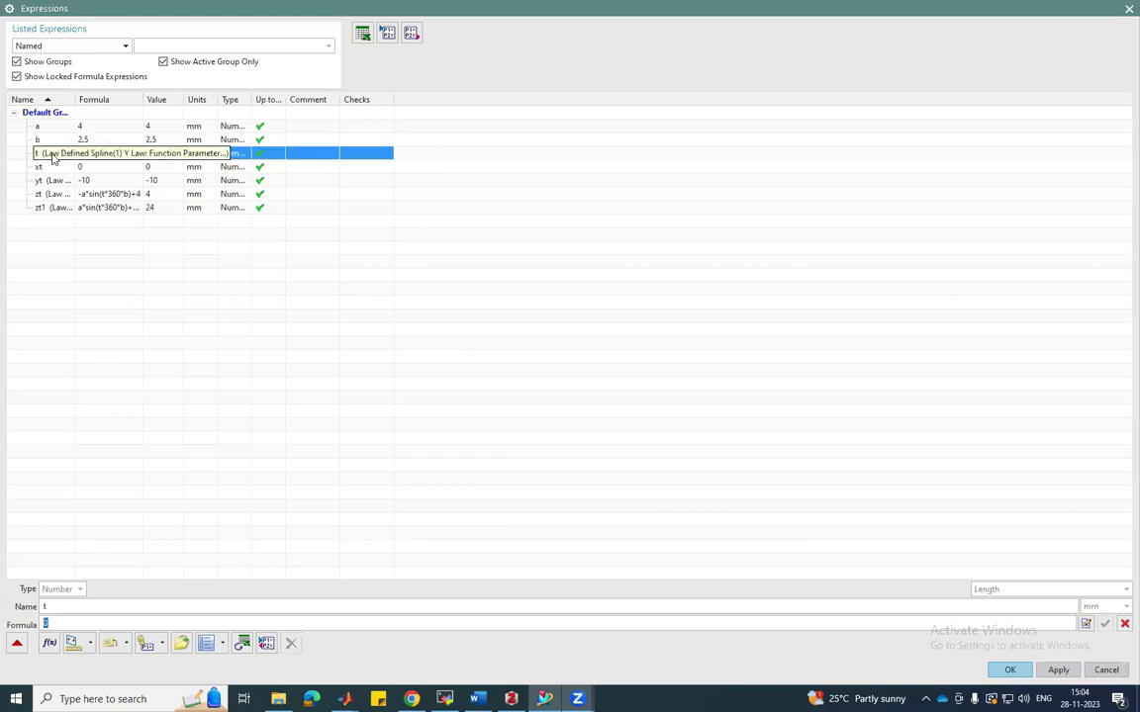
click(53, 168)
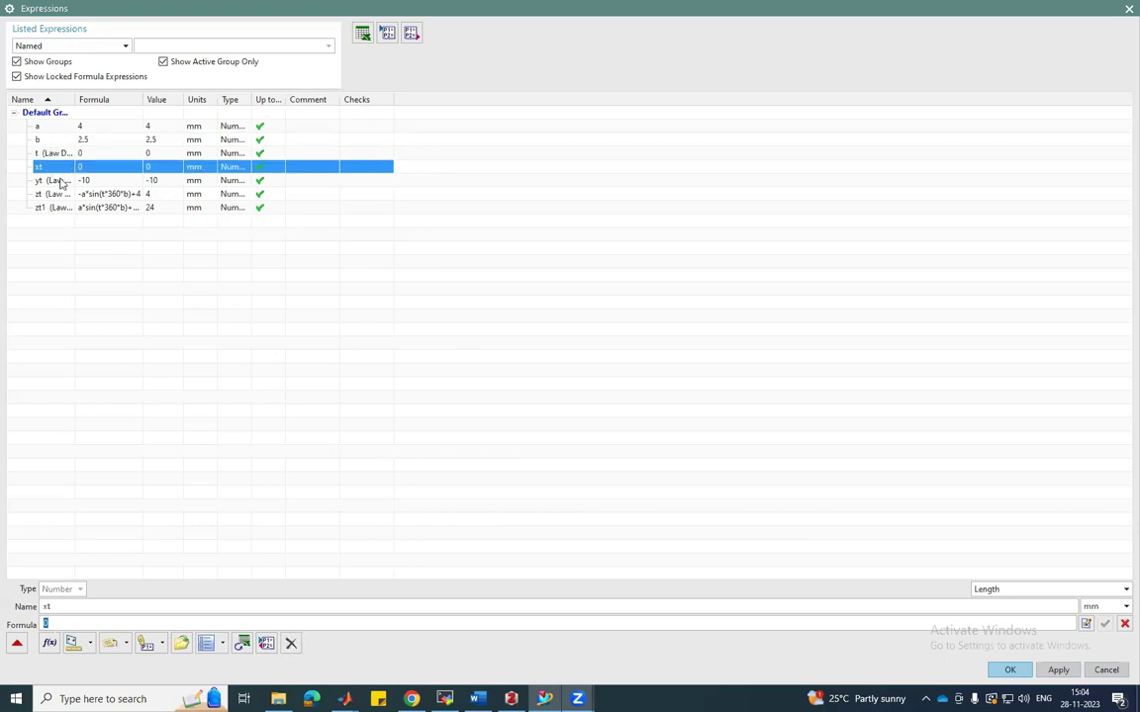
click(57, 181)
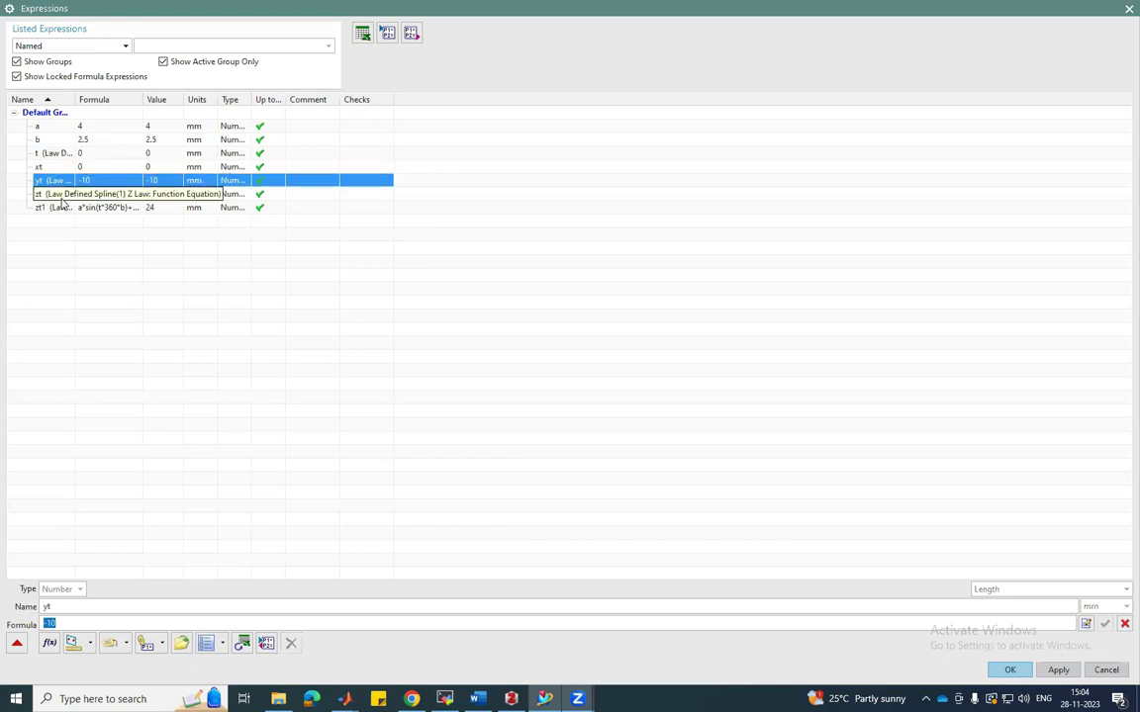
click(62, 198)
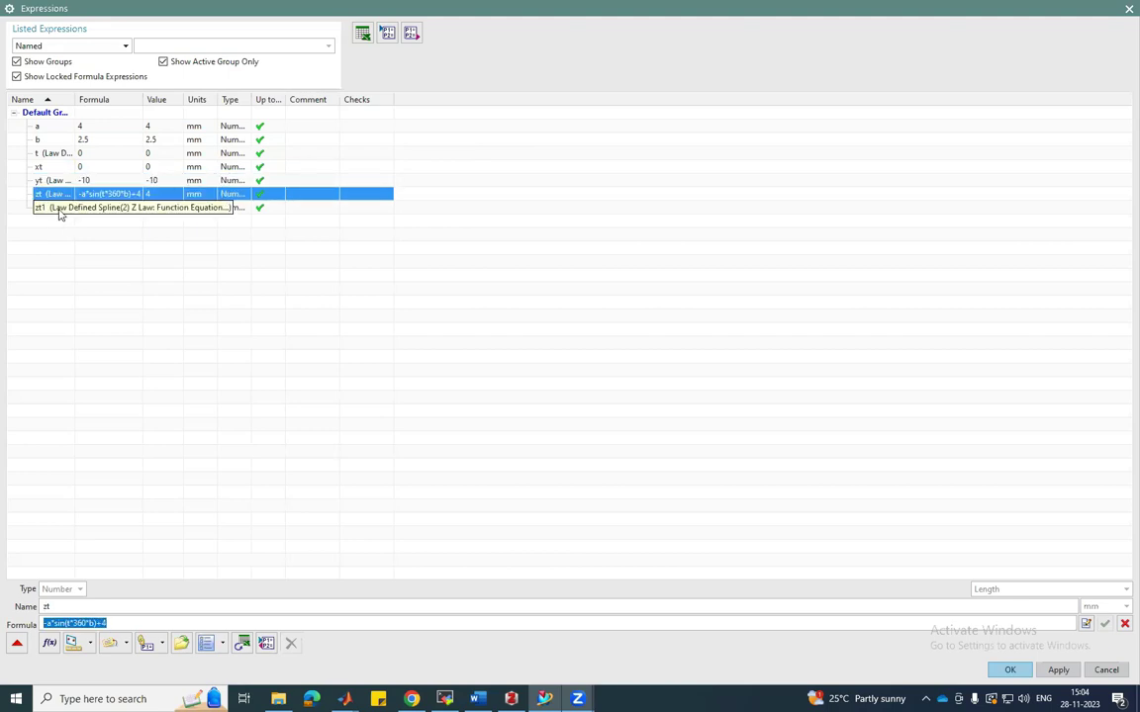
click(59, 208)
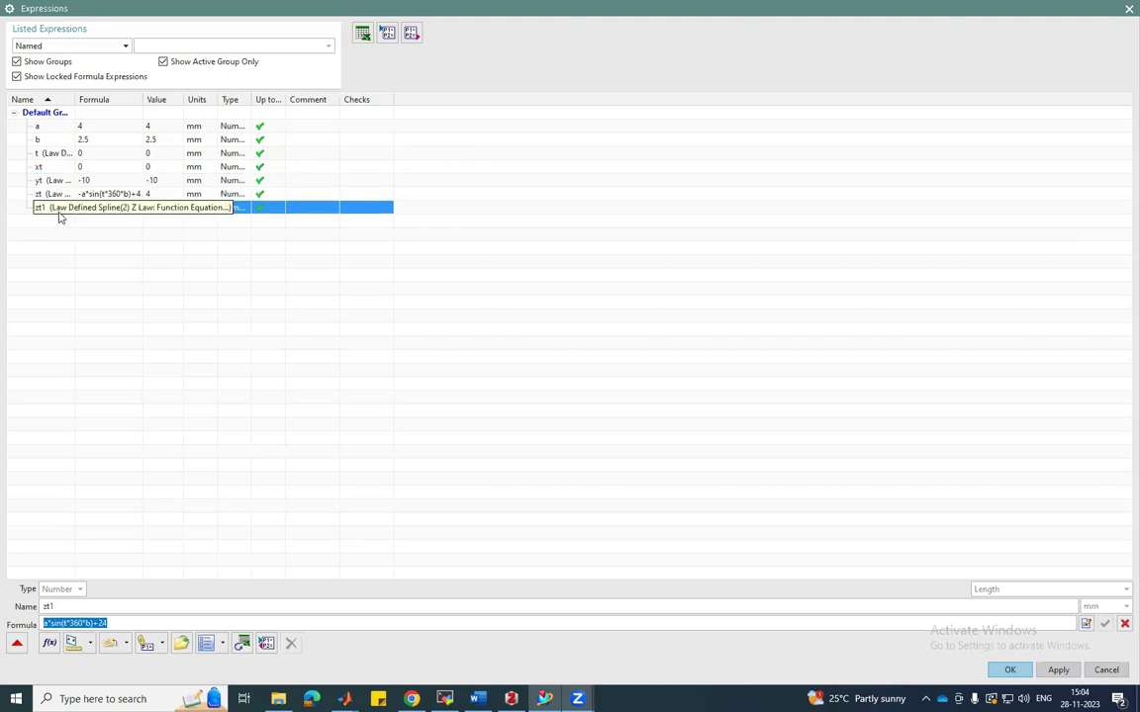
click(1007, 670)
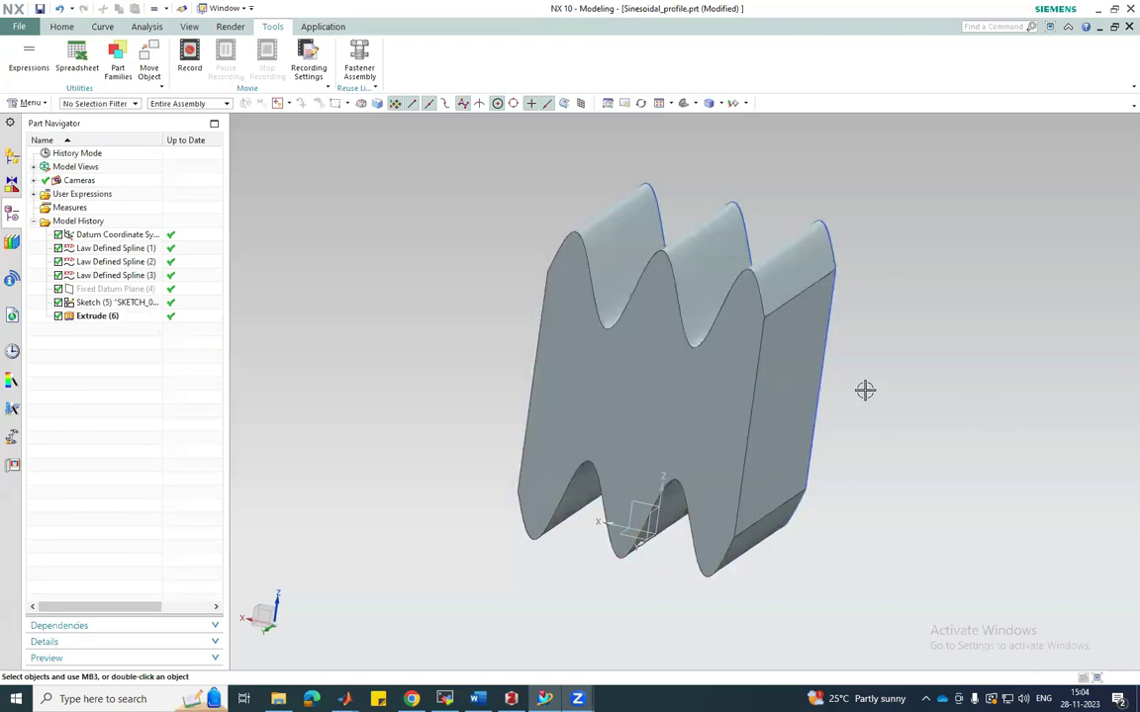
middle_drag(862, 390, 692, 442)
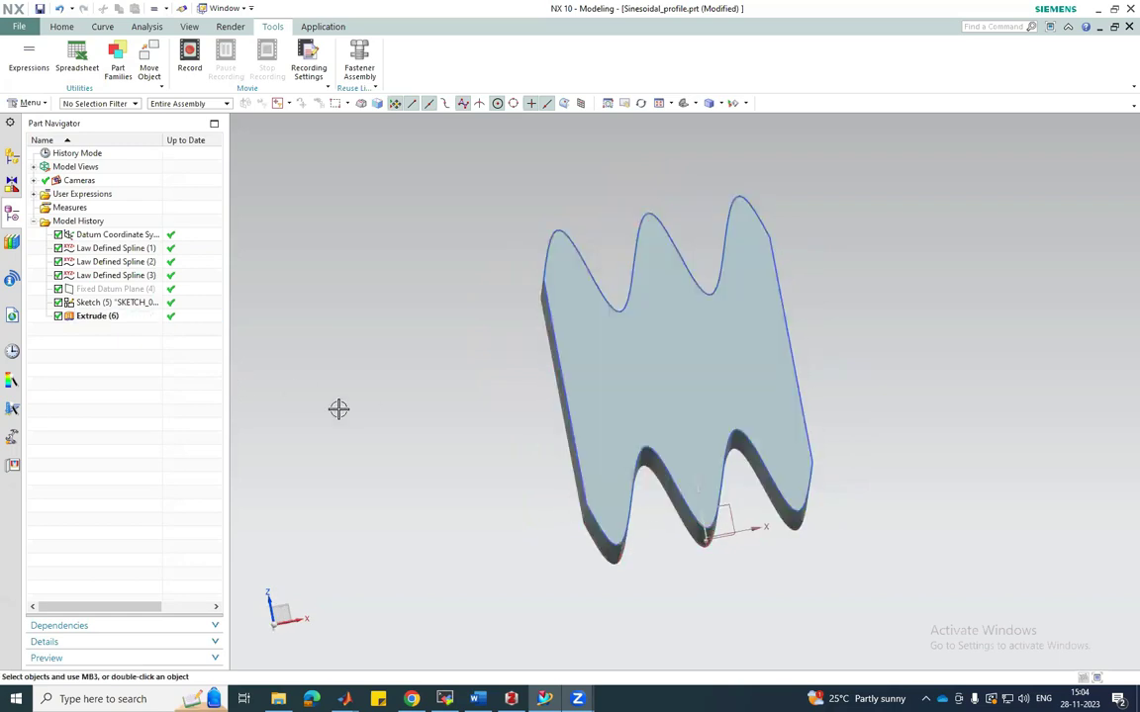